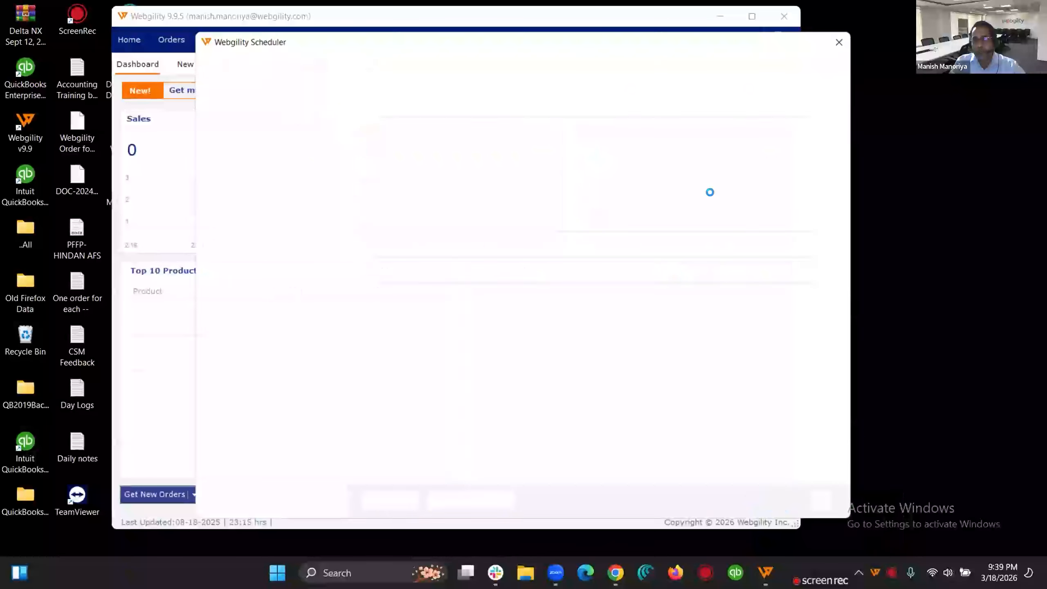
# Step: Minimize the main Webgility window and bring up the settings of the running Webgility Scheduler
pyautogui.click(685, 17)
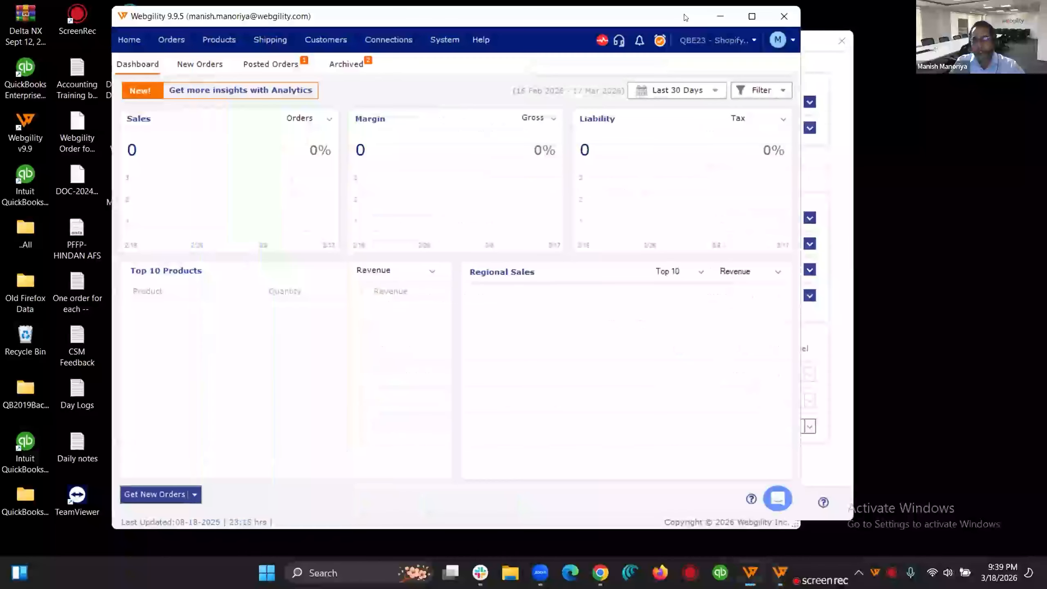
pyautogui.click(720, 17)
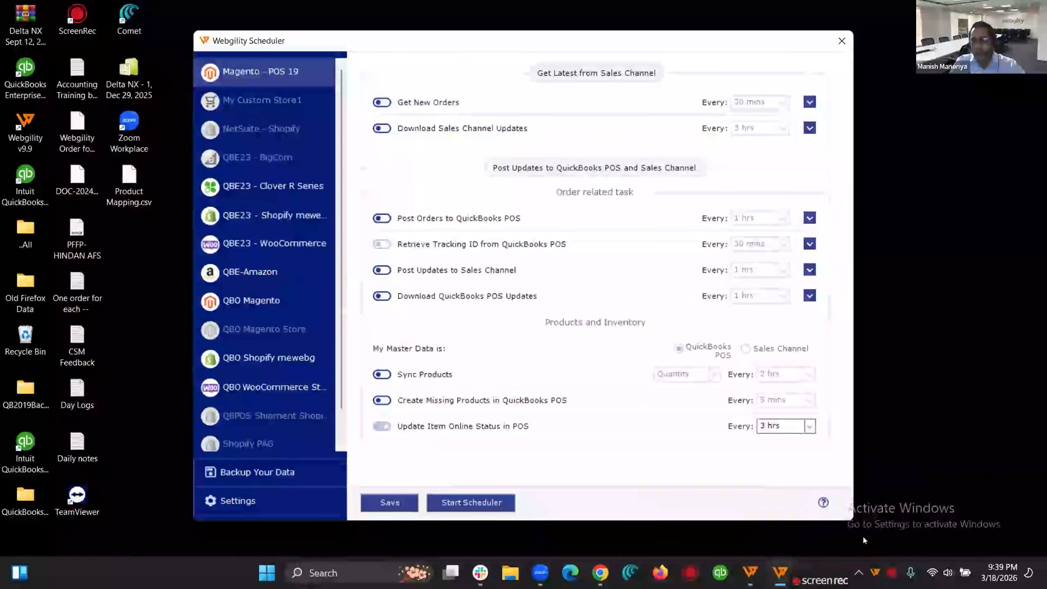
pyautogui.click(859, 573)
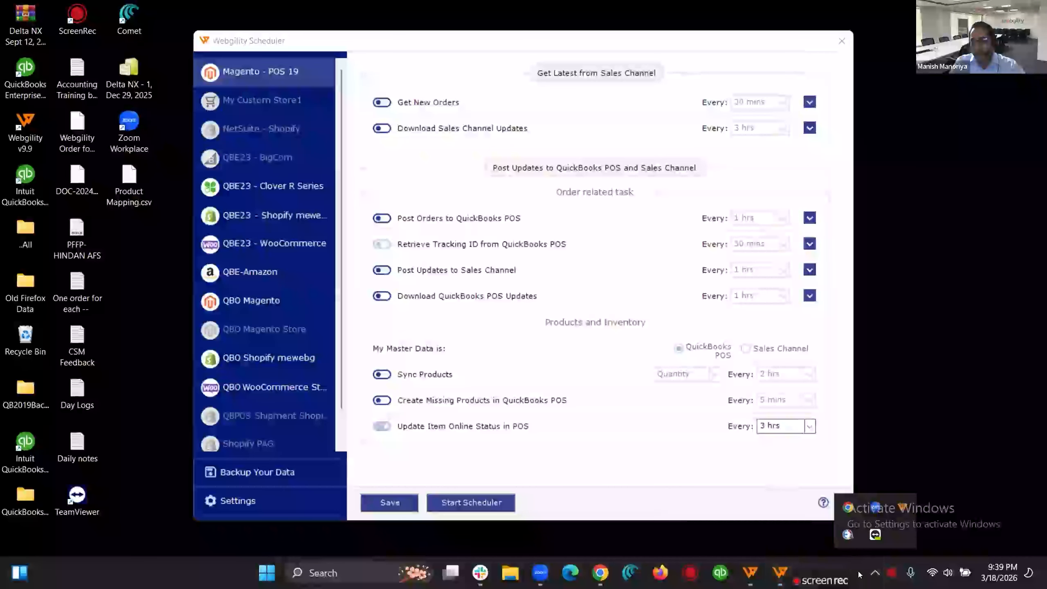
pyautogui.rightClick(895, 500)
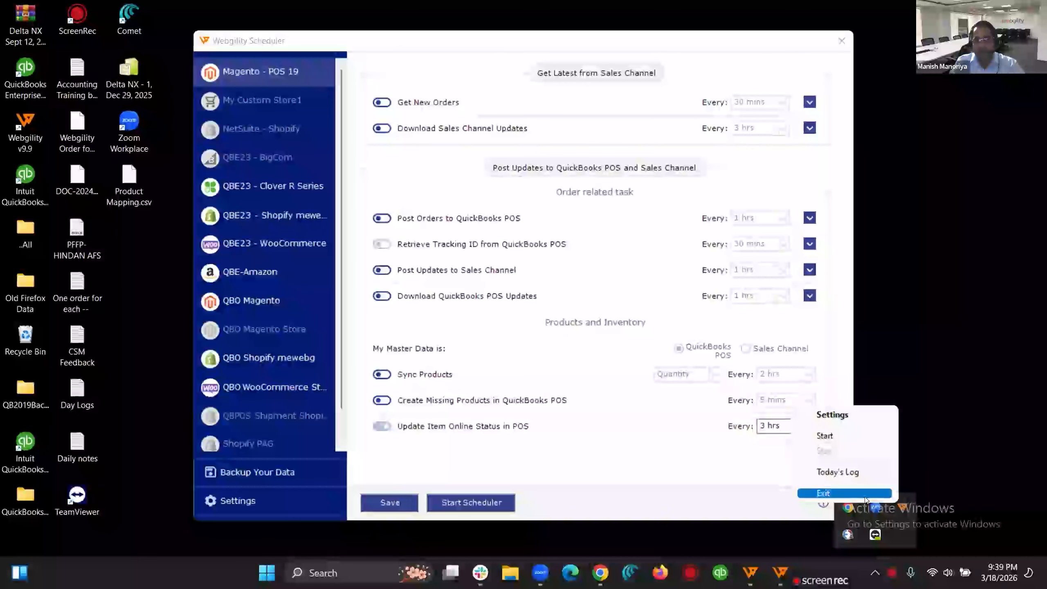
pyautogui.click(841, 414)
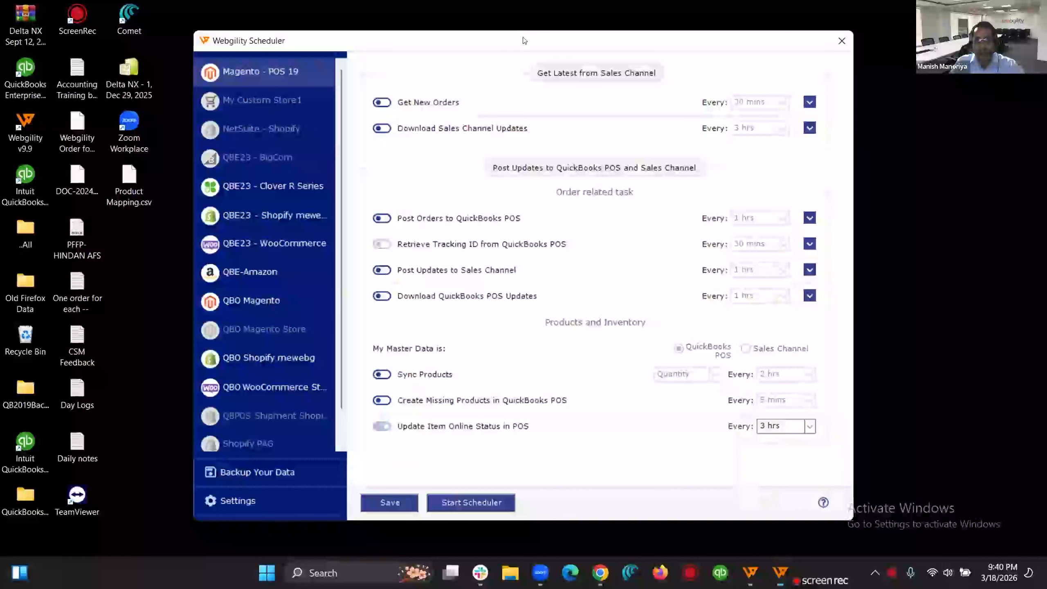
pyautogui.moveTo(410, 49); pyautogui.dragTo(347, 49)
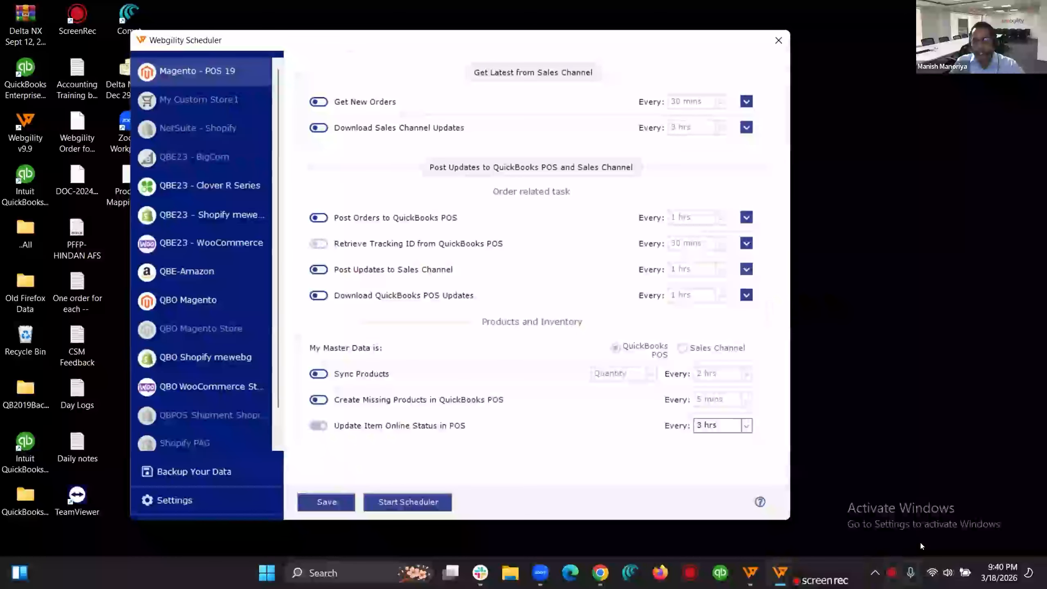
# Step: Review the commands that the background scheduler offers for its settings, starting, stopping, today's log and exiting
pyautogui.click(876, 573)
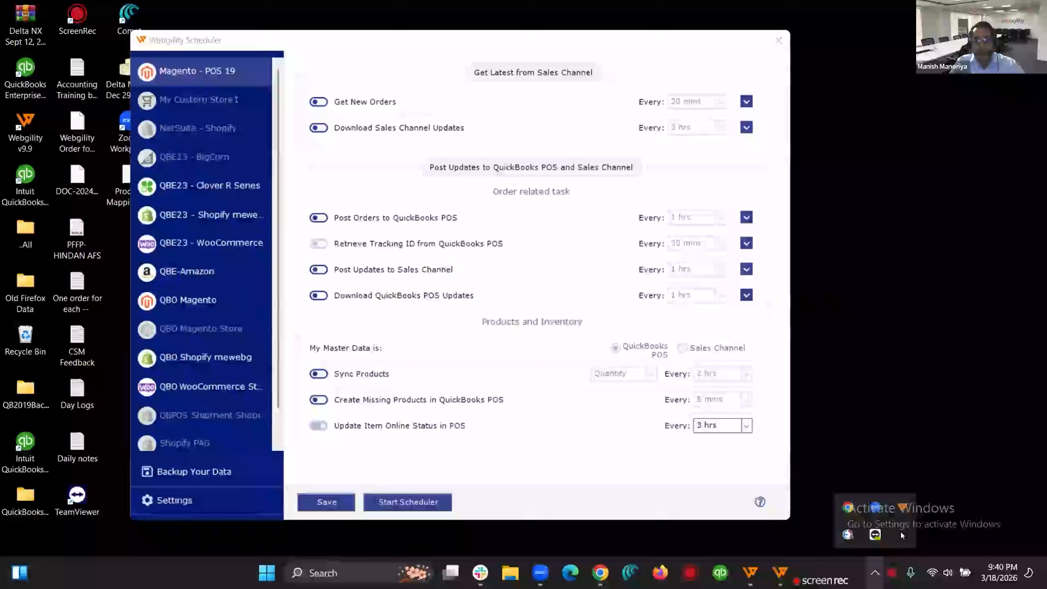
pyautogui.rightClick(900, 506)
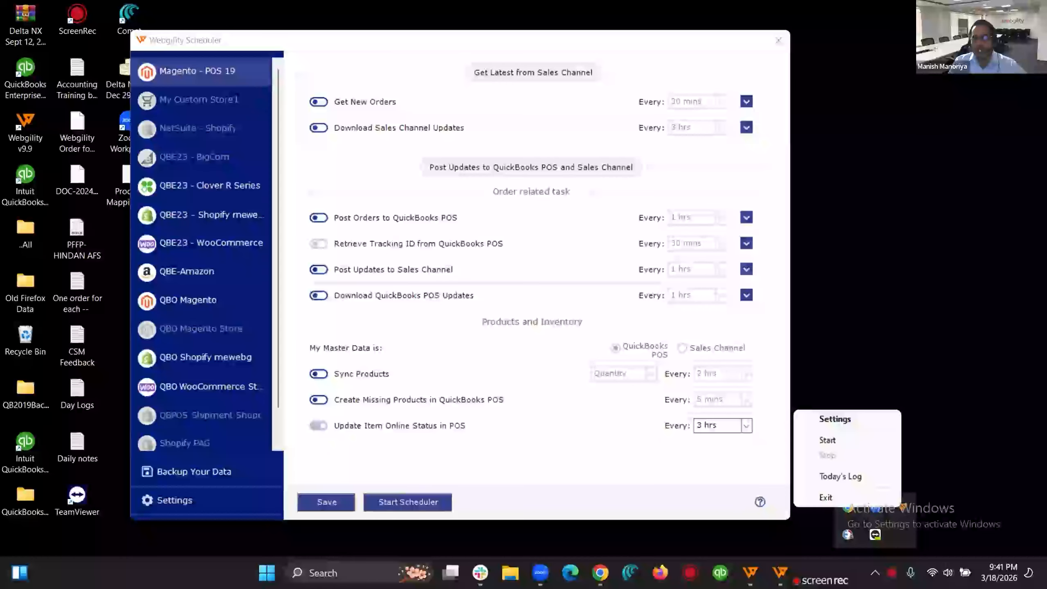
pyautogui.click(978, 463)
pyautogui.rightClick(902, 508)
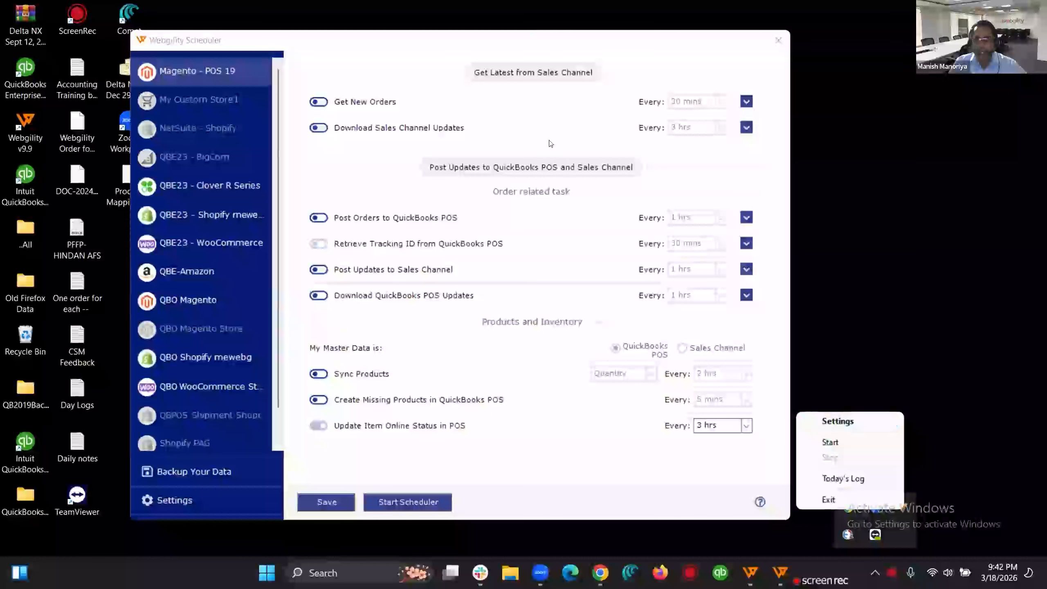
pyautogui.click(396, 106)
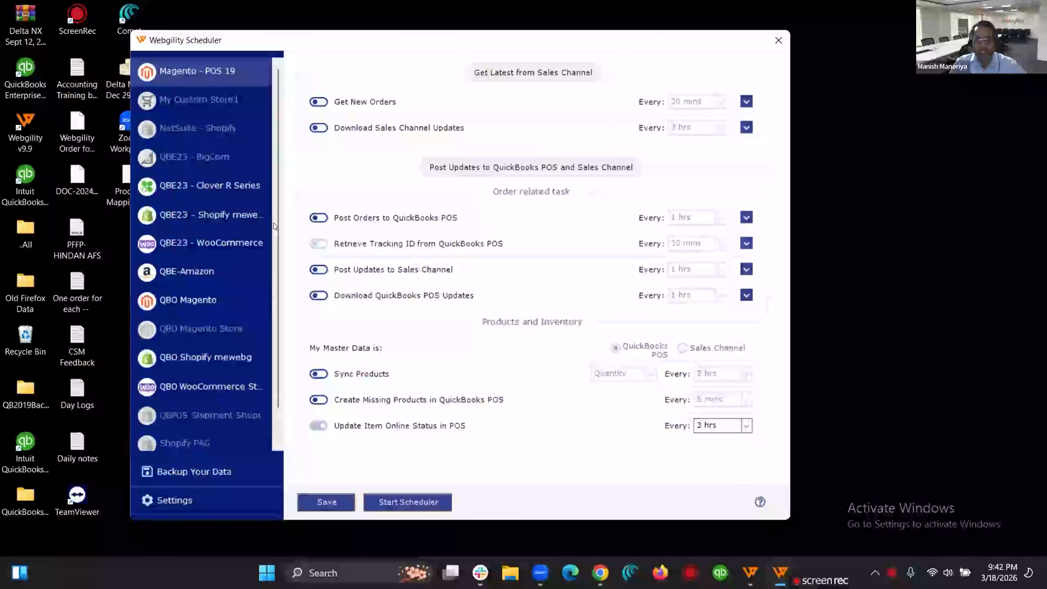
# Step: Select the QBE23 Shopify store in the scheduler to show its automation settings
pyautogui.scroll(-1, 272, 227)
pyautogui.scroll(1, 281, 208)
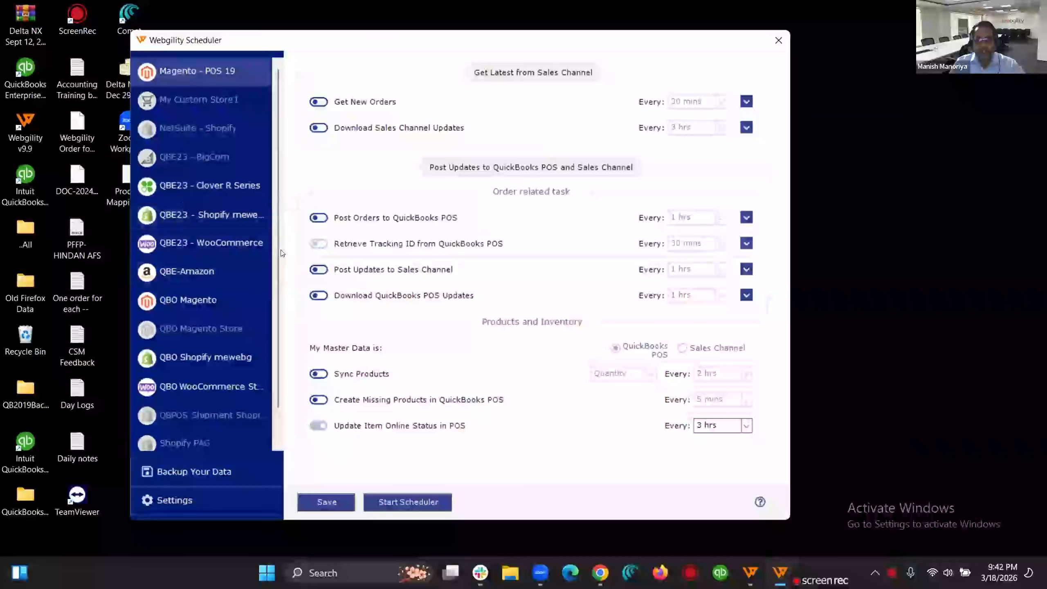
pyautogui.click(219, 215)
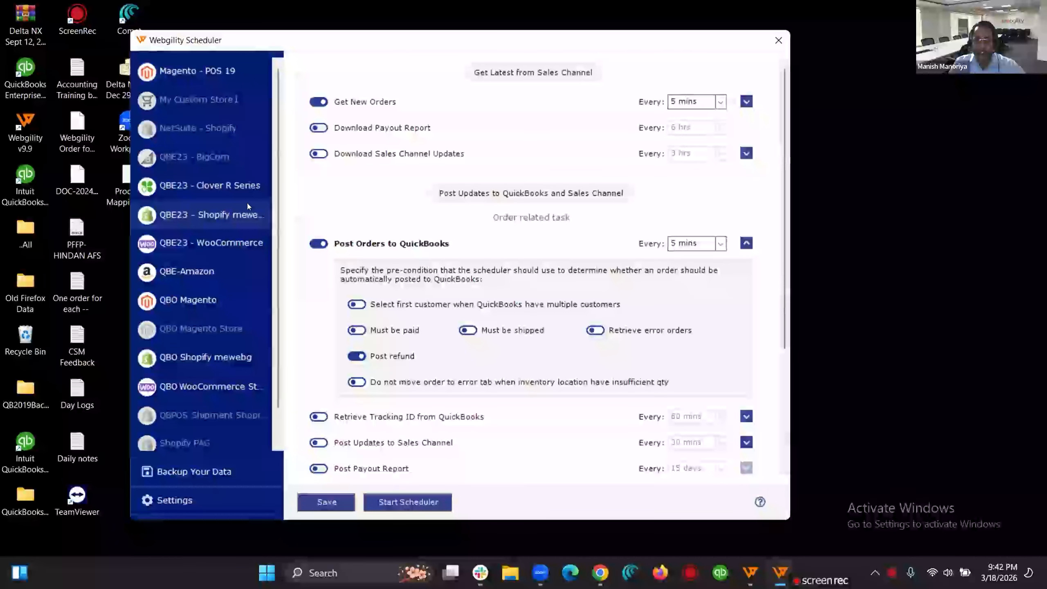
pyautogui.click(230, 217)
pyautogui.moveTo(445, 45); pyautogui.dragTo(475, 42)
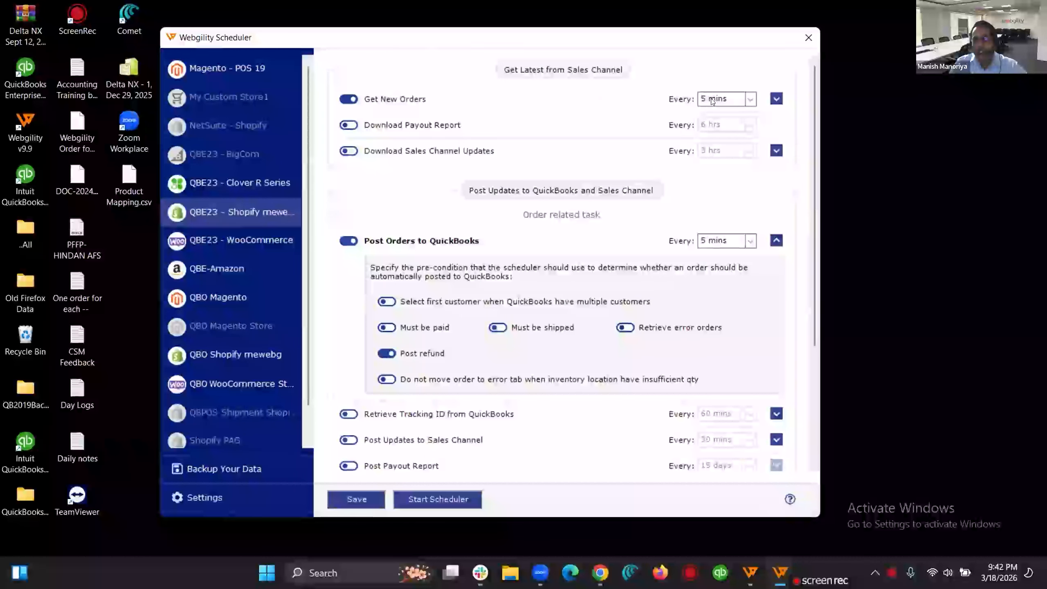
# Step: Set the Get New Orders interval to 5 mins for the Shopify store
pyautogui.click(710, 100)
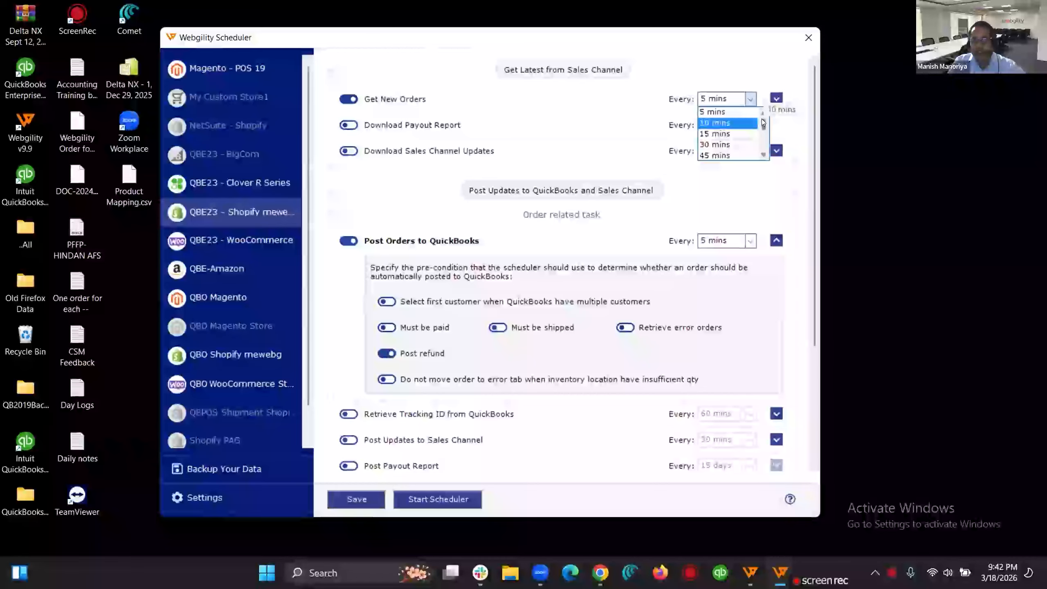
pyautogui.moveTo(763, 124); pyautogui.dragTo(762, 124)
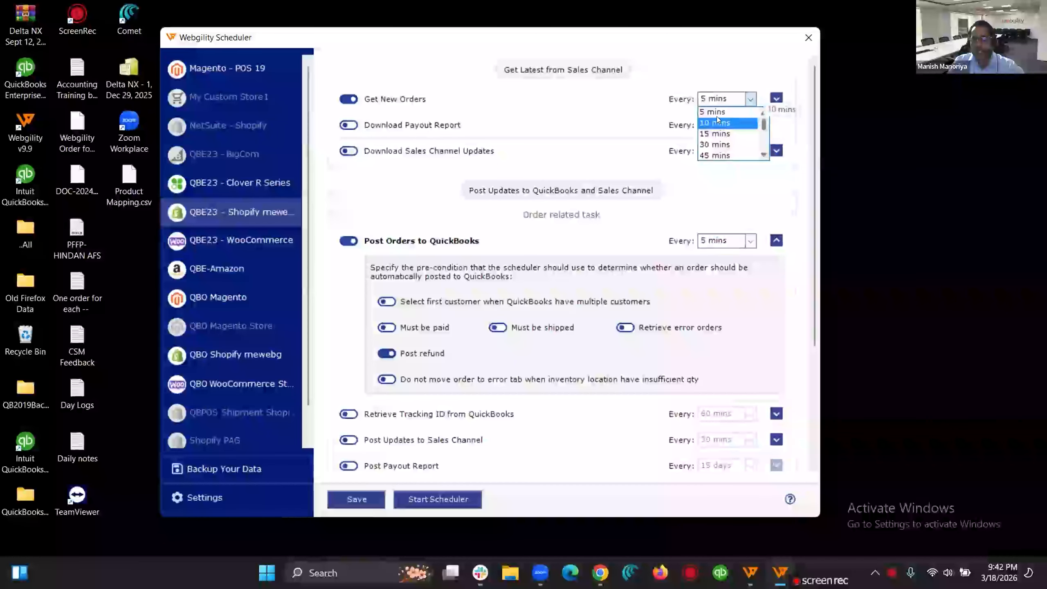
pyautogui.click(716, 115)
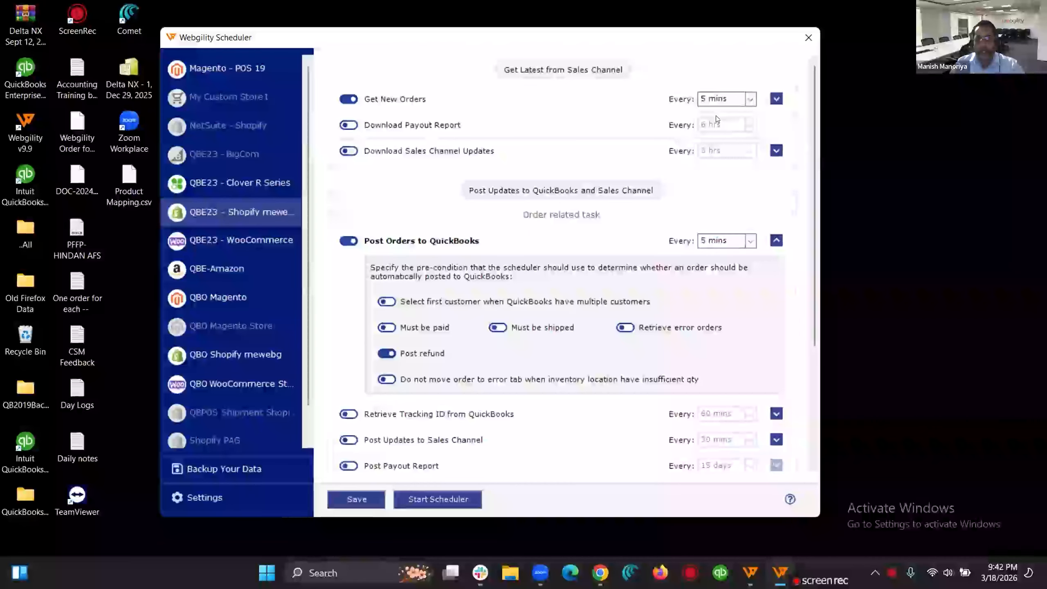
# Step: Keep Post Orders to QuickBooks and Post refund enabled, and require orders to be paid and shipped before posting
pyautogui.click(350, 240)
pyautogui.click(350, 241)
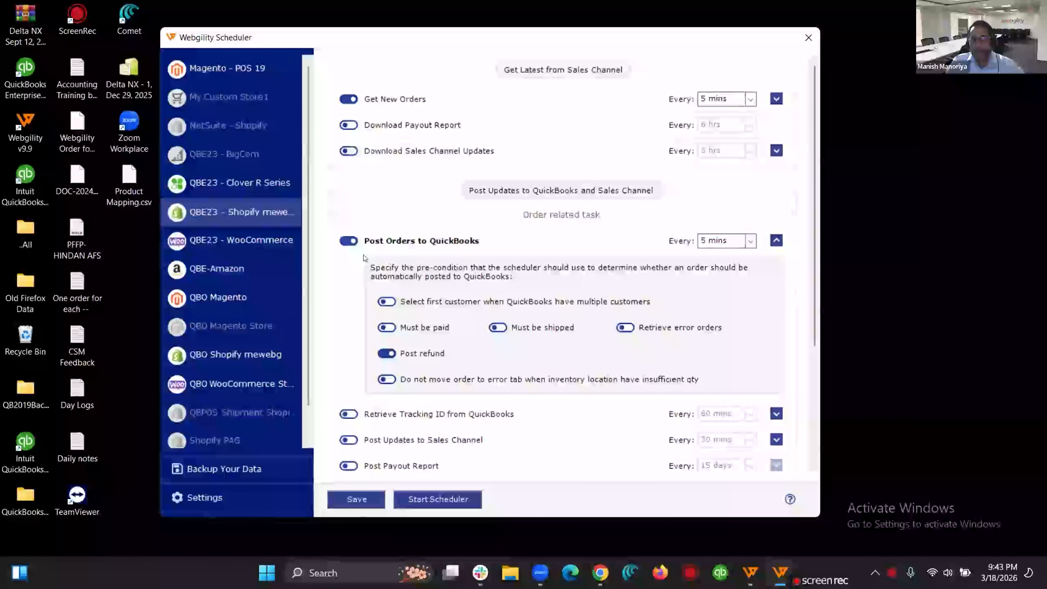
pyautogui.click(387, 327)
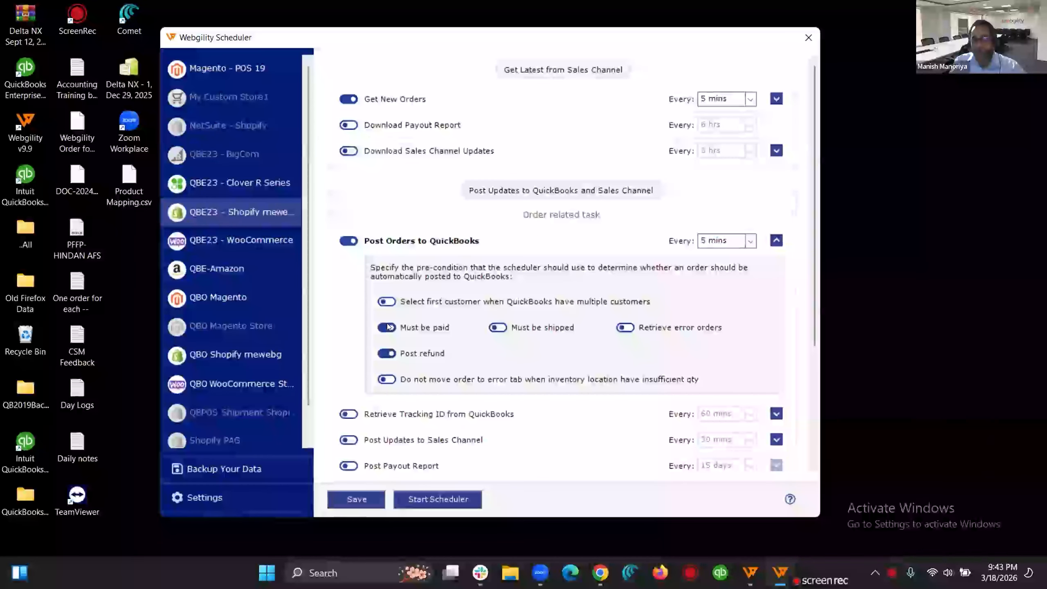
pyautogui.click(498, 328)
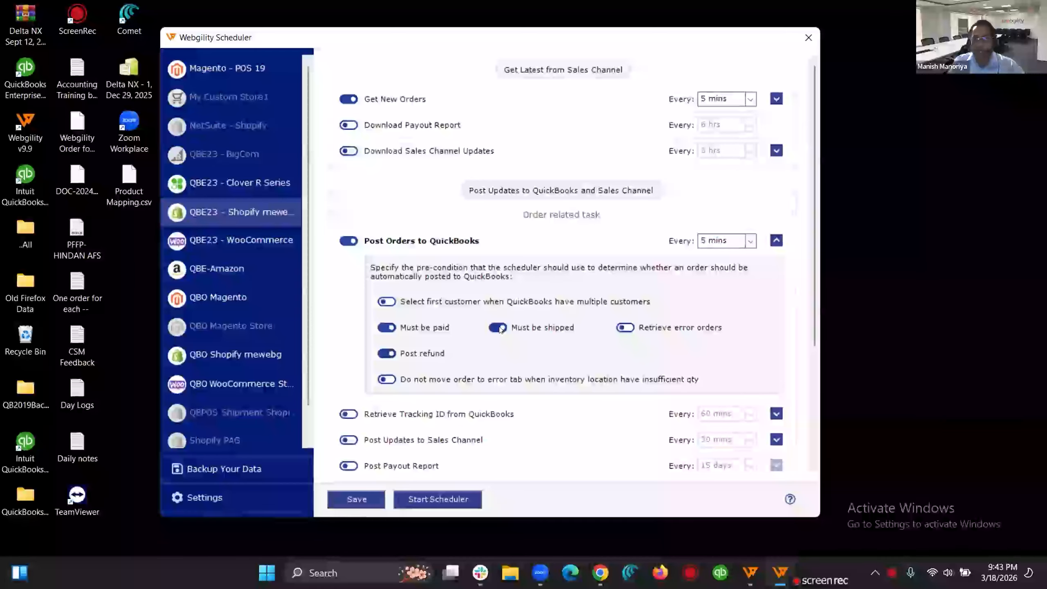
pyautogui.click(387, 354)
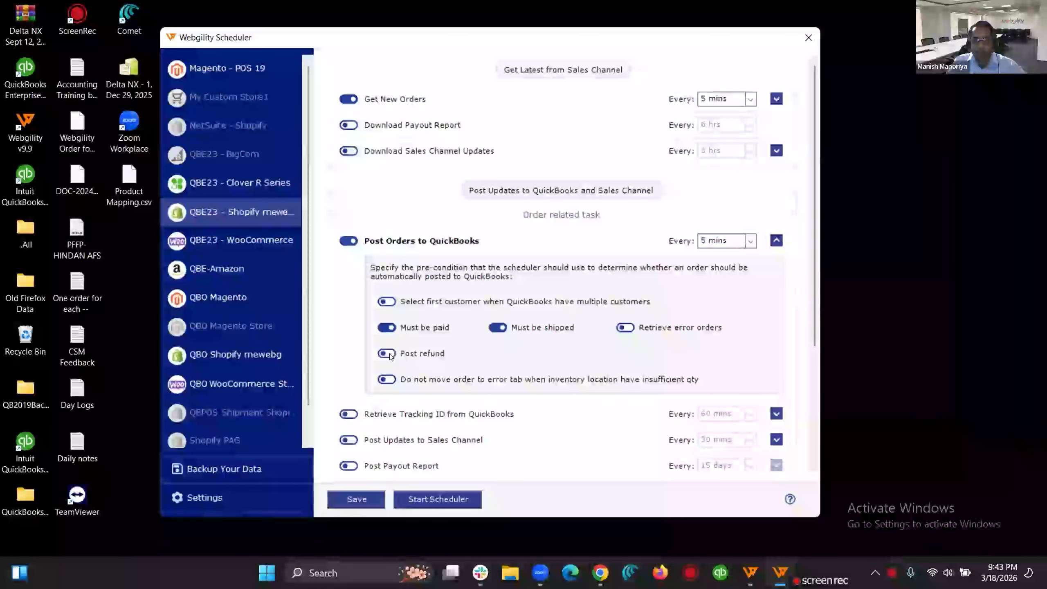
pyautogui.click(387, 354)
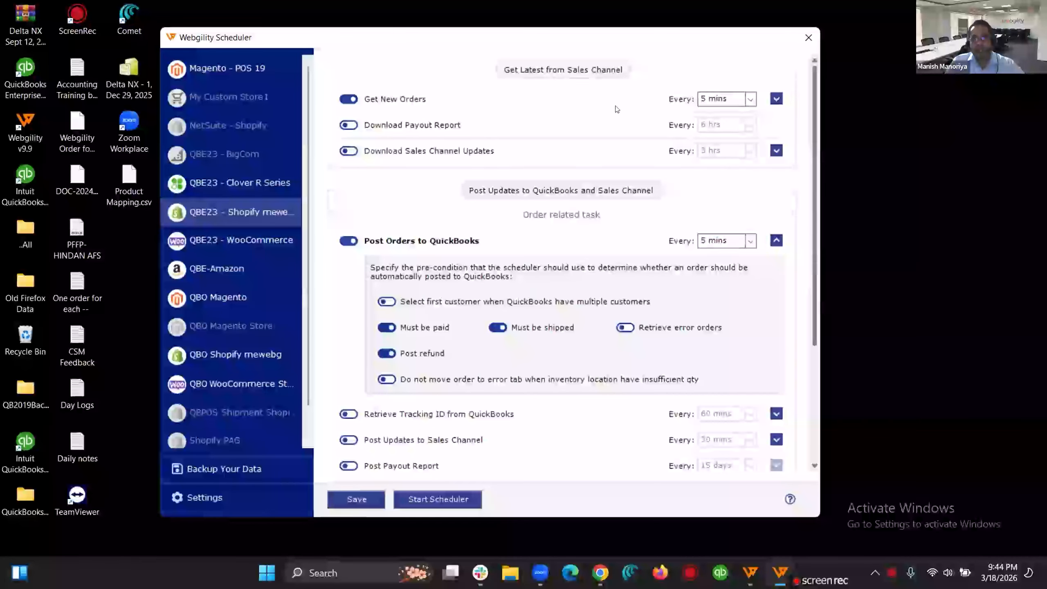
# Step: Enable Download Payout Report and have it run every 6 hrs
pyautogui.click(350, 126)
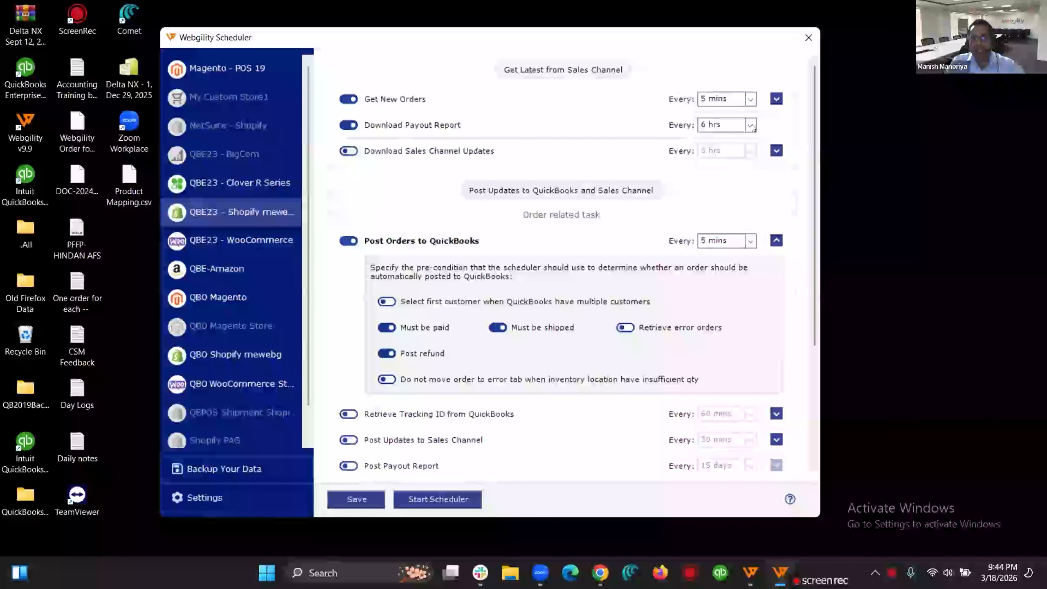
pyautogui.click(749, 127)
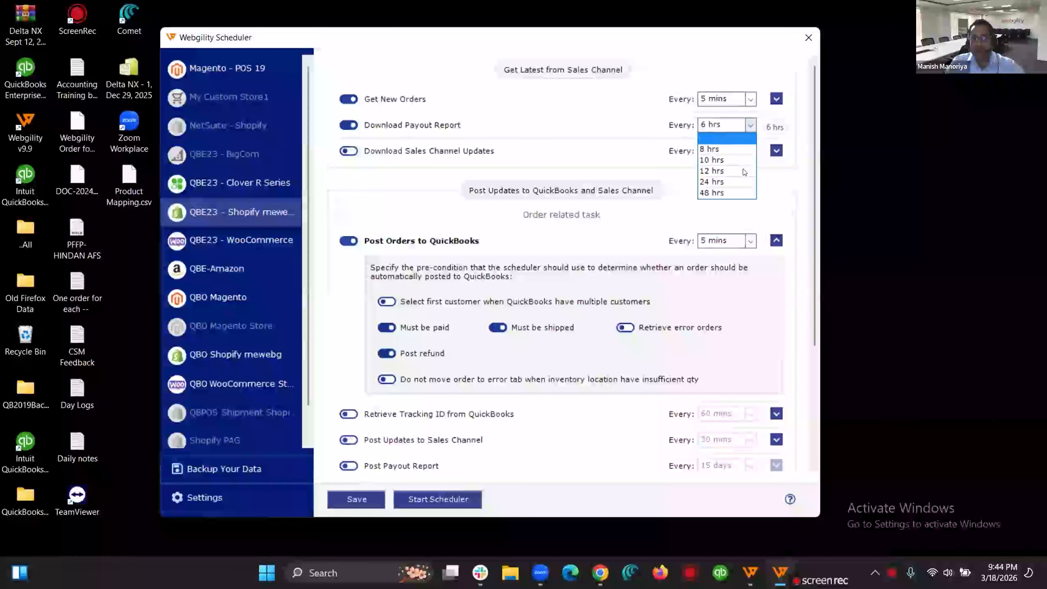
pyautogui.click(727, 137)
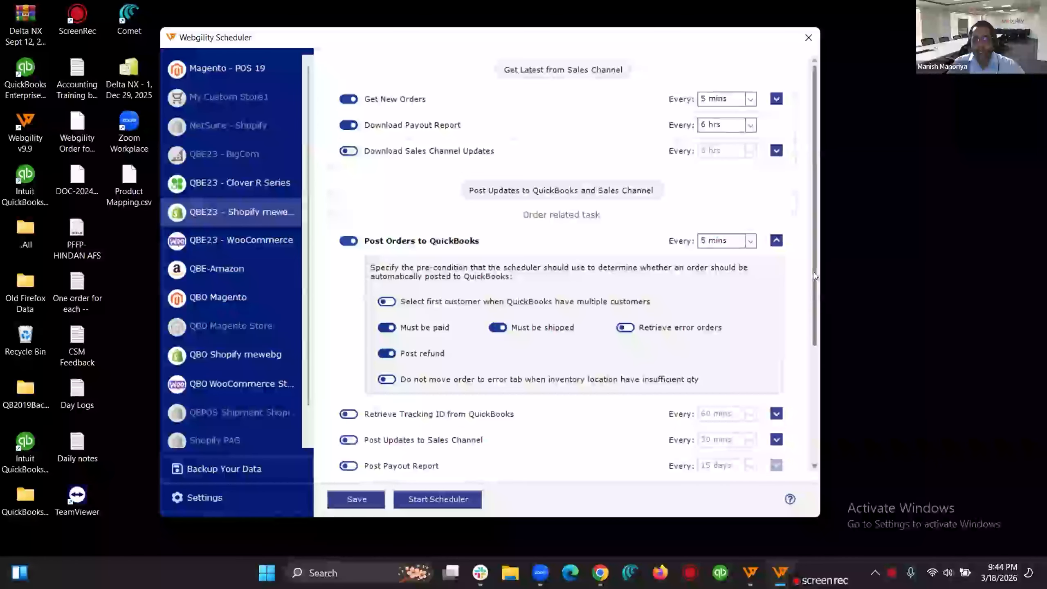
# Step: Enable Post Payout Report with posting starting from 03/01/2026 and an interval of 6 hrs
pyautogui.moveTo(814, 293); pyautogui.dragTo(815, 349)
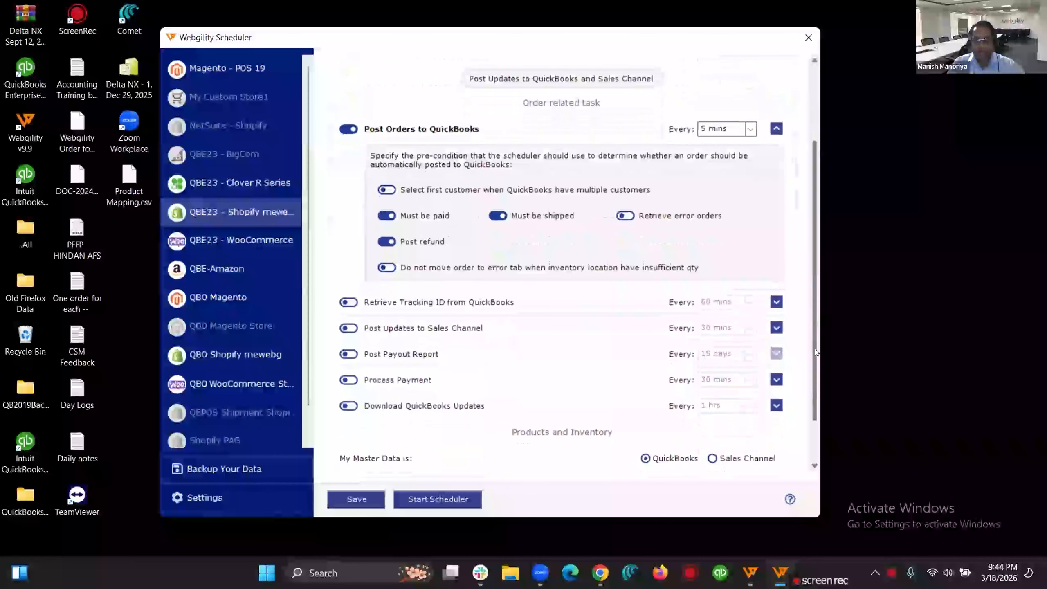
pyautogui.click(343, 357)
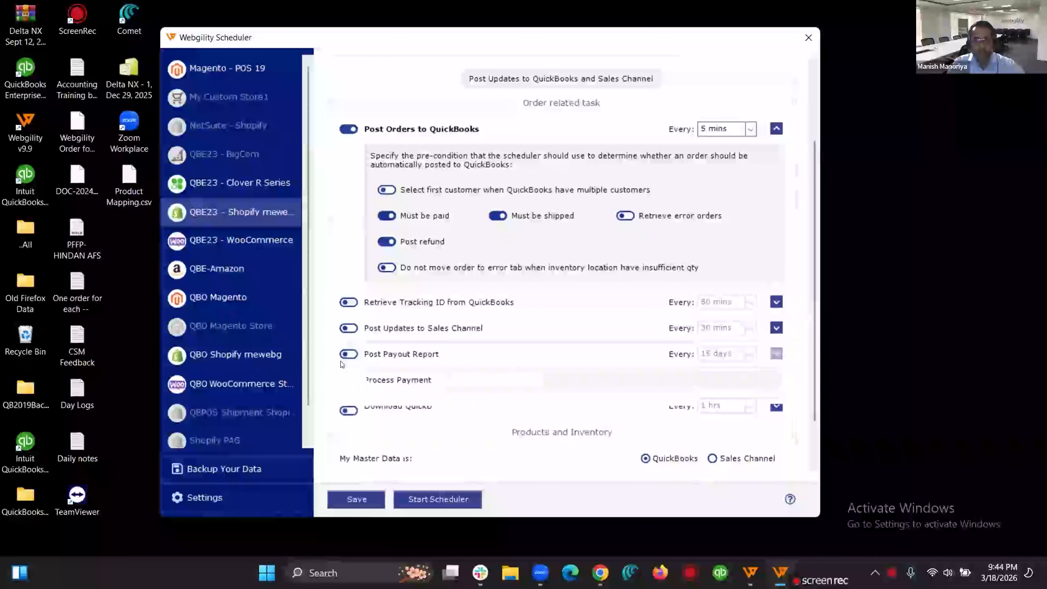
pyautogui.click(514, 380)
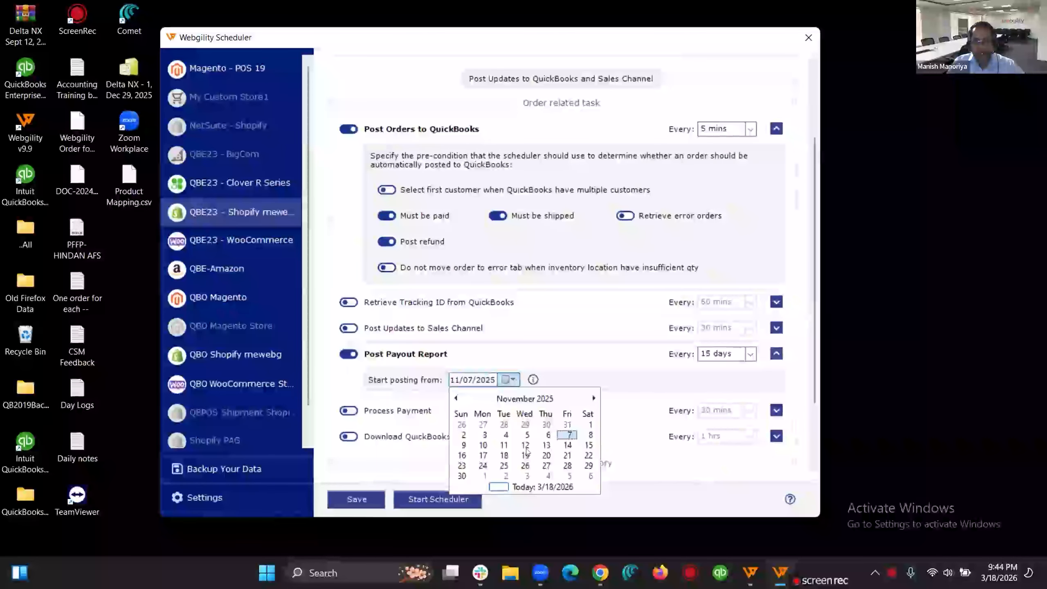
pyautogui.click(526, 488)
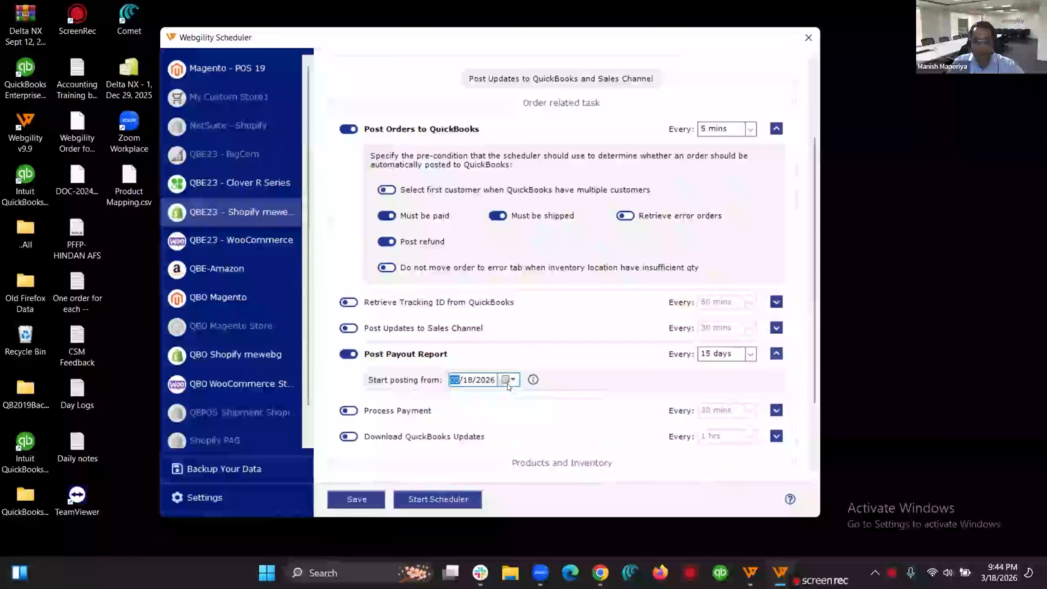
pyautogui.click(511, 380)
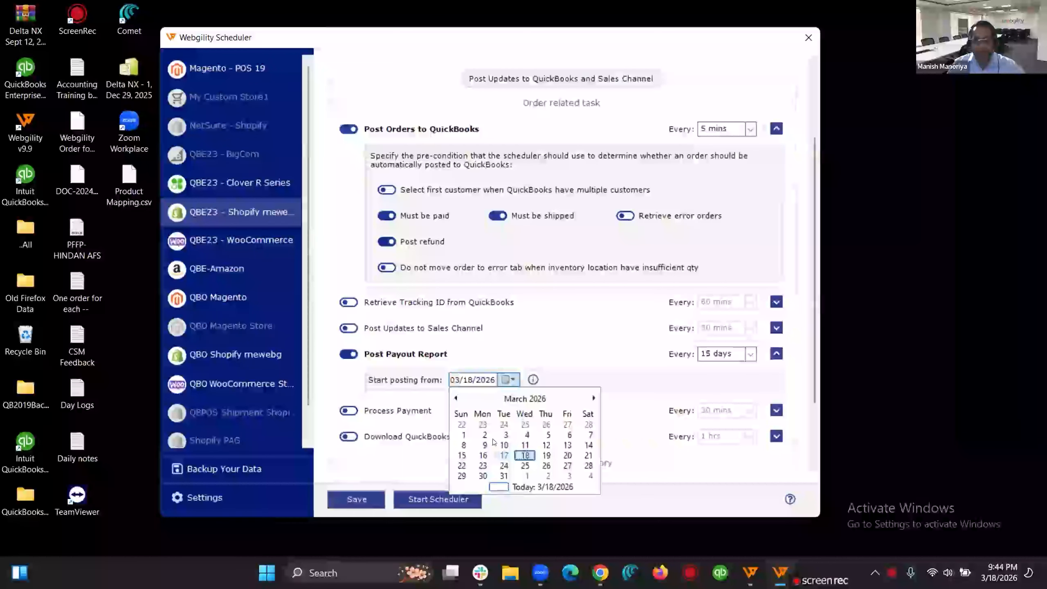
pyautogui.click(461, 434)
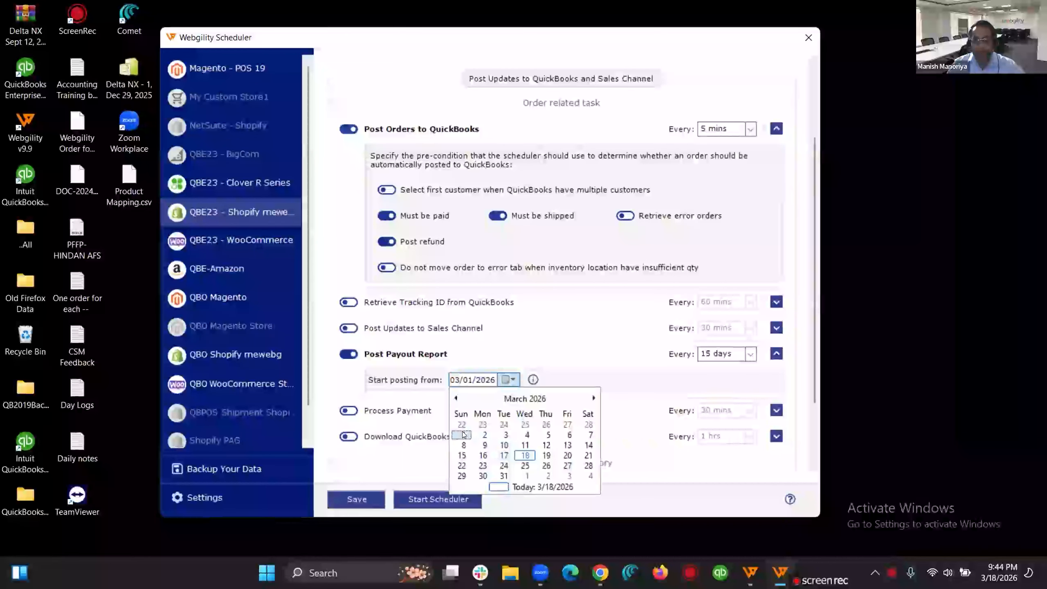
pyautogui.click(742, 362)
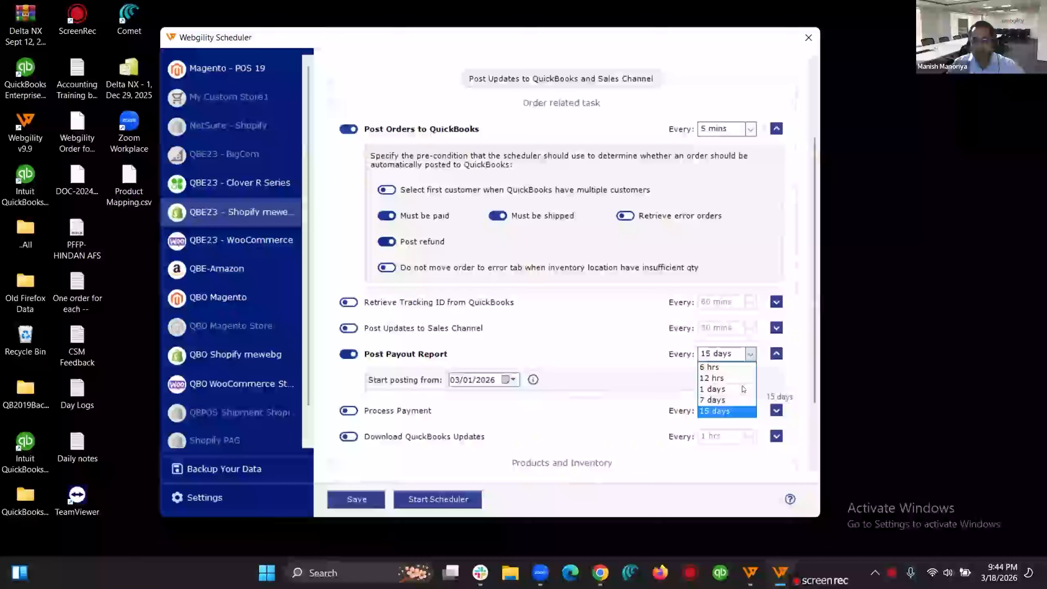
pyautogui.click(719, 367)
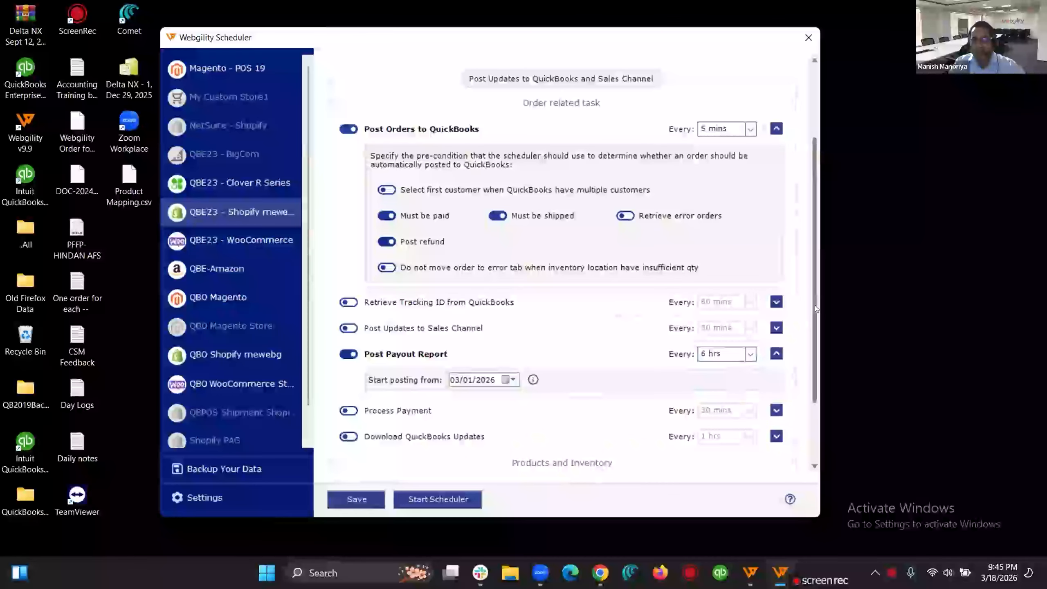
# Step: Keep Sync Products enabled with QuickBooks as master data and choose Quantity as the field to sync
pyautogui.moveTo(814, 313); pyautogui.dragTo(813, 351)
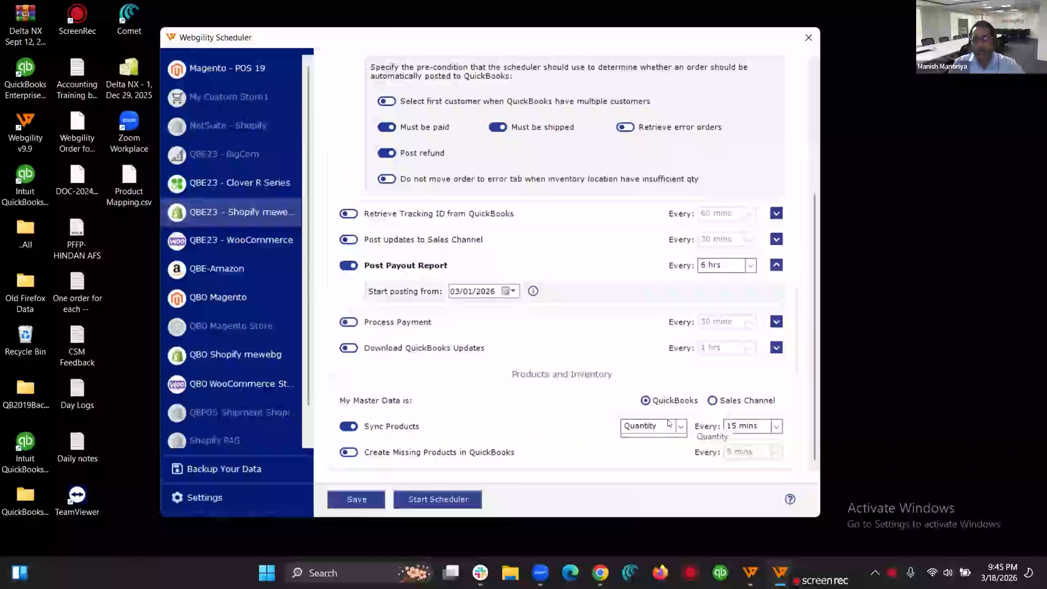
pyautogui.click(680, 426)
pyautogui.click(348, 428)
pyautogui.click(346, 429)
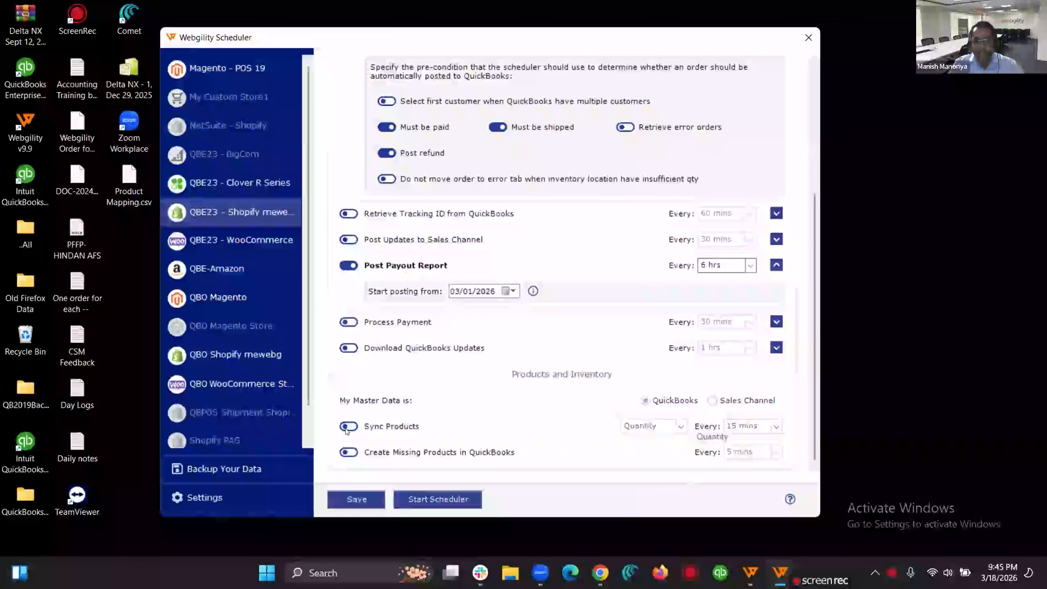
pyautogui.click(347, 429)
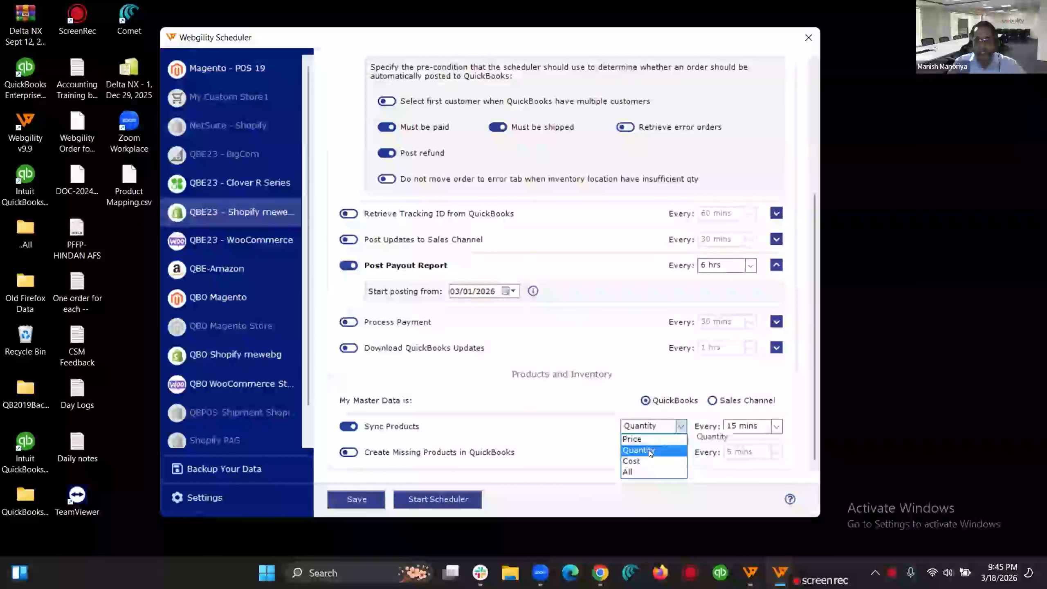
pyautogui.click(648, 450)
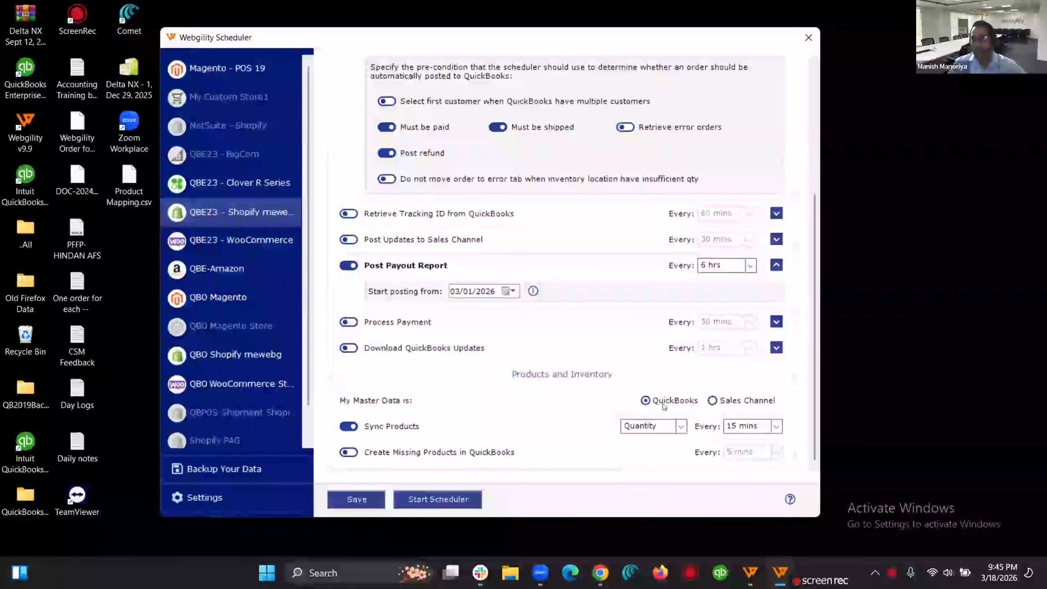
# Step: Set the Sync Products interval to 15 mins and save the scheduler settings
pyautogui.click(736, 432)
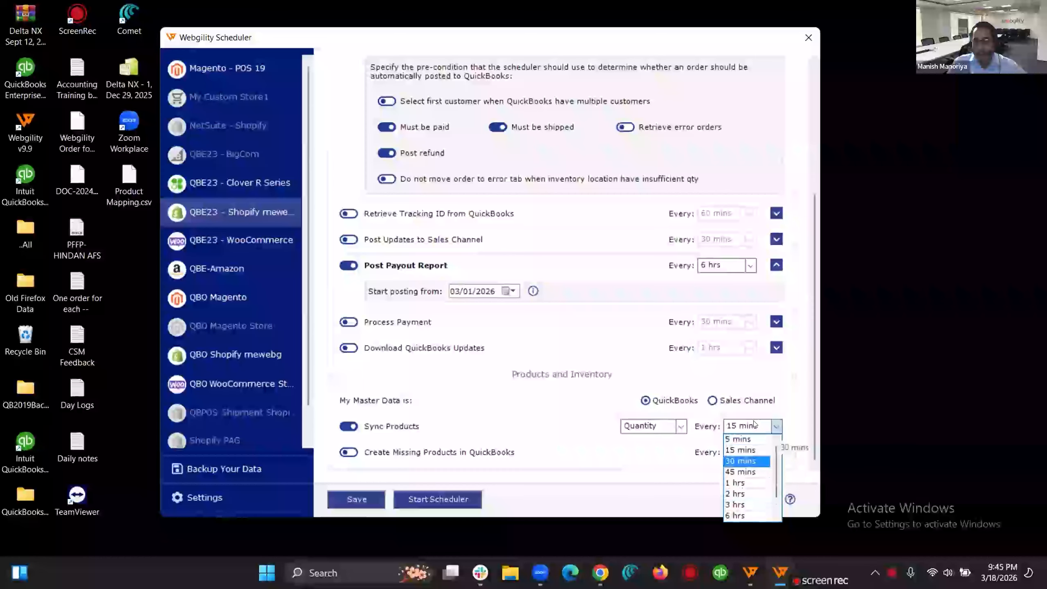
pyautogui.click(750, 448)
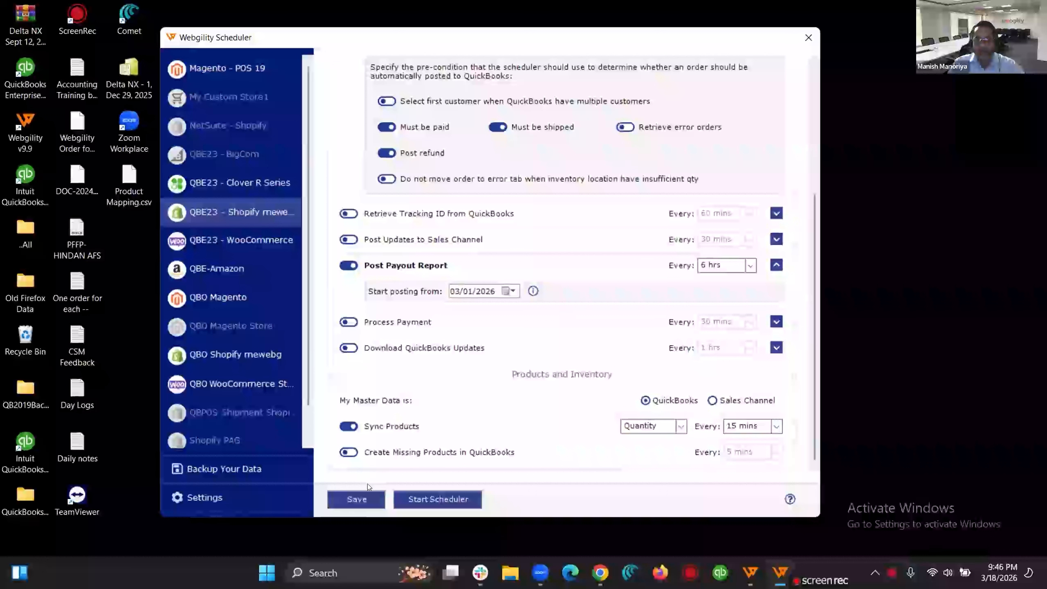
pyautogui.click(366, 496)
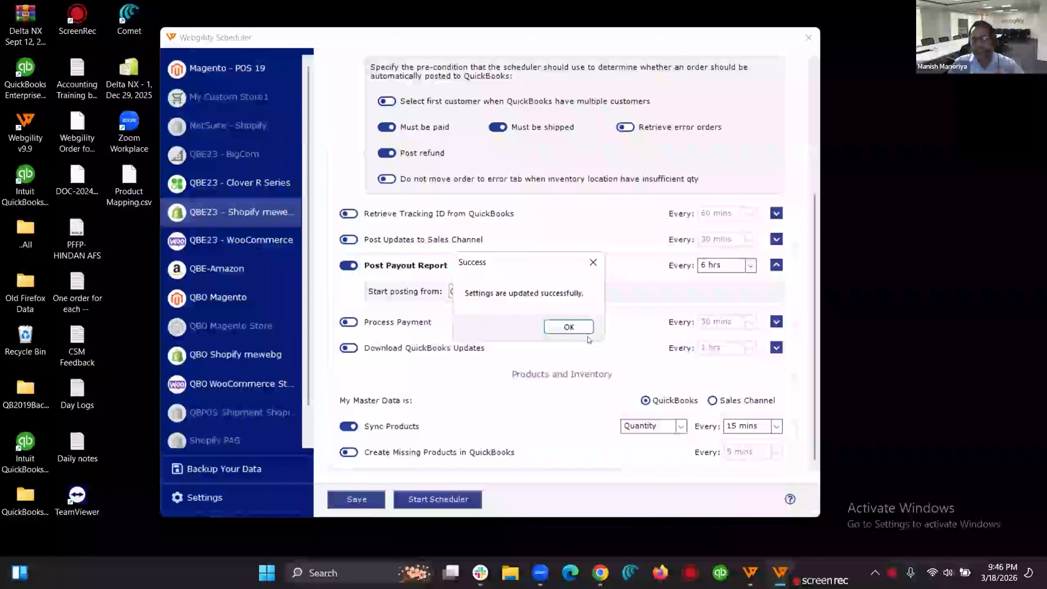
pyautogui.click(569, 327)
# Step: Review the store's order tasks and the interval choices offered for Post Orders to QuickBooks
pyautogui.scroll(5, 811, 229)
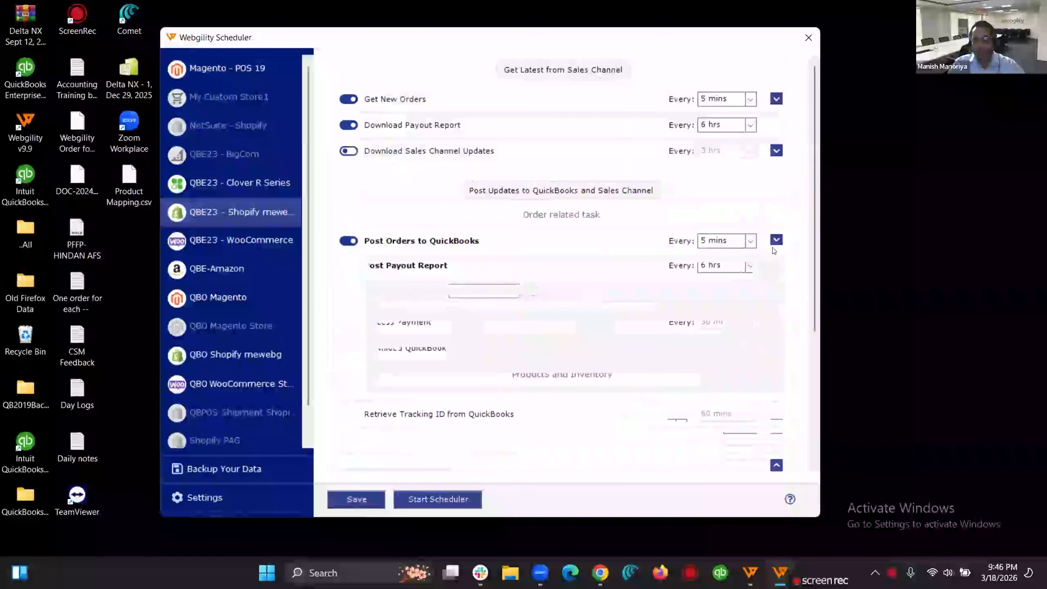
pyautogui.moveTo(813, 229); pyautogui.dragTo(807, 305)
pyautogui.scroll(3, 495, 418)
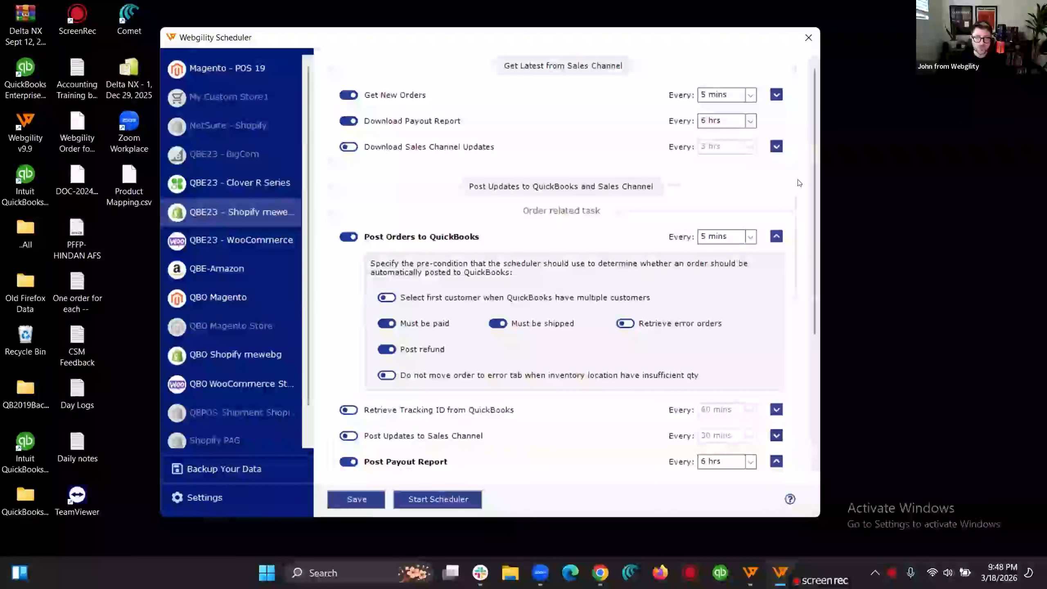
pyautogui.click(751, 237)
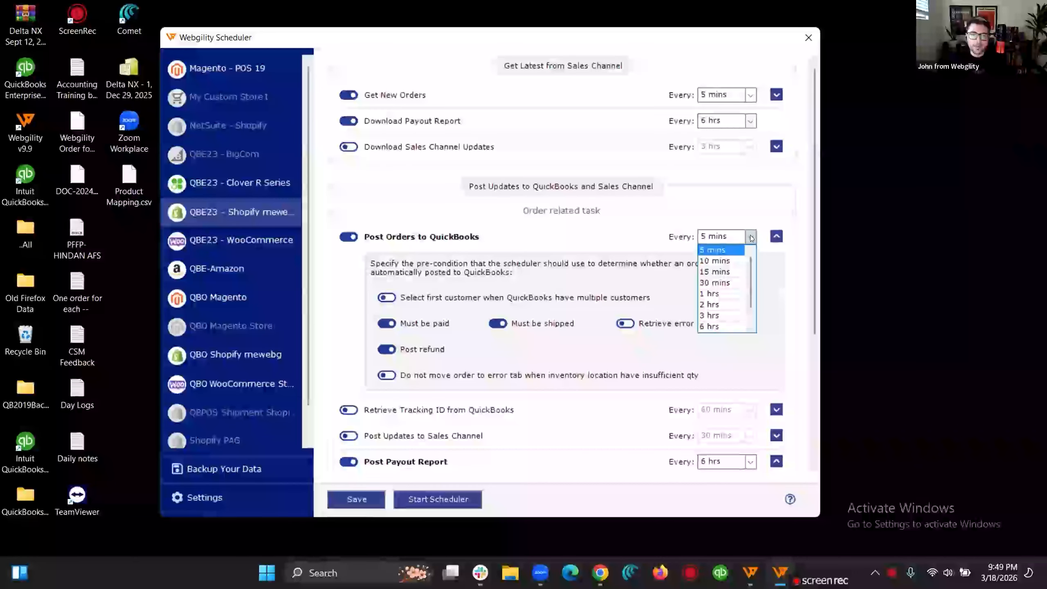
pyautogui.click(752, 234)
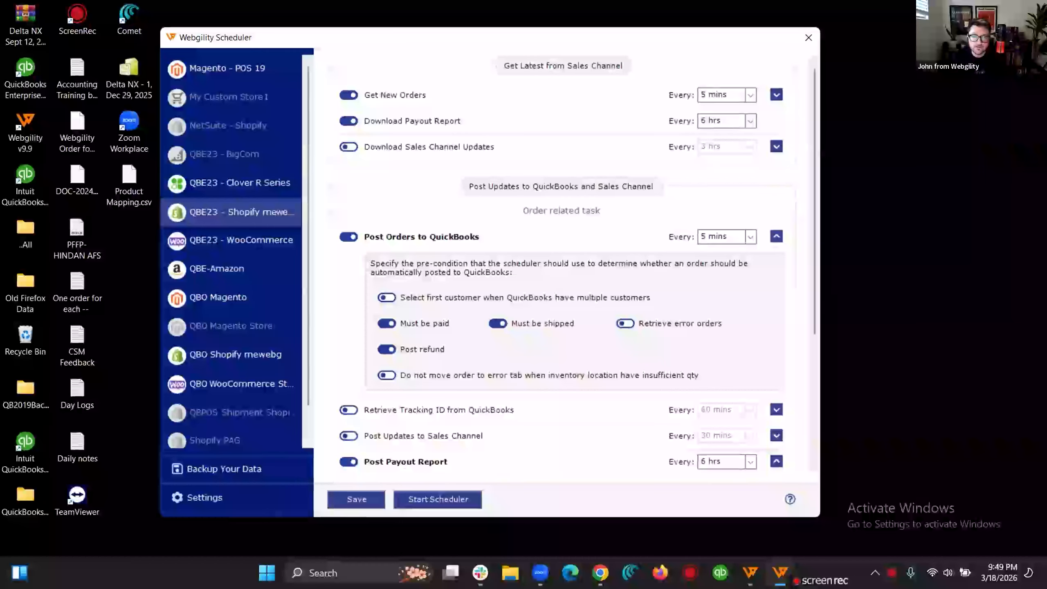
pyautogui.hotkey('alt', 'Tab')
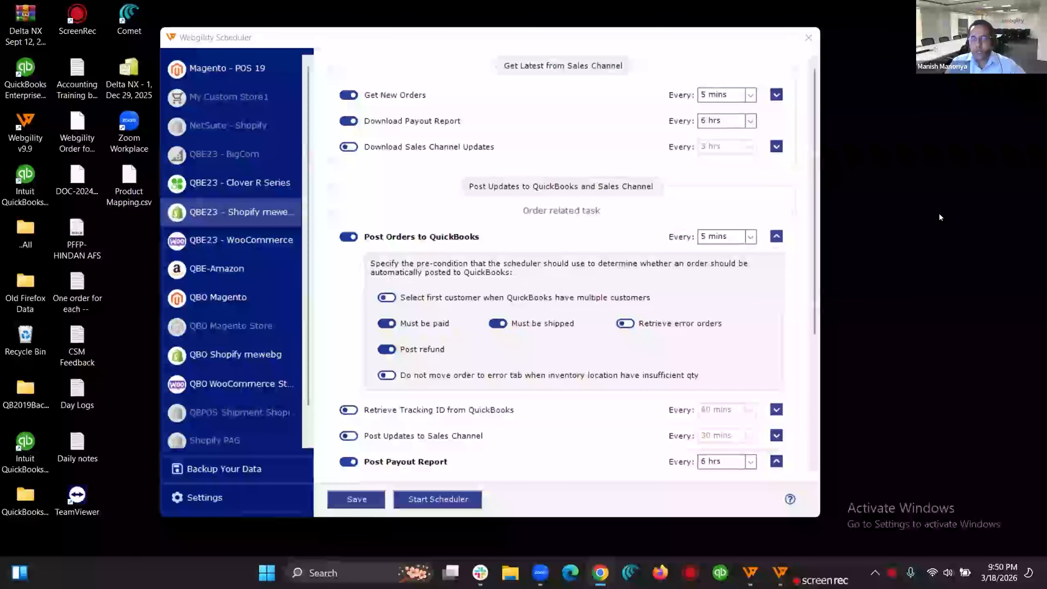
# Step: Expand the Get New Orders task to examine its additional order download options
pyautogui.click(776, 94)
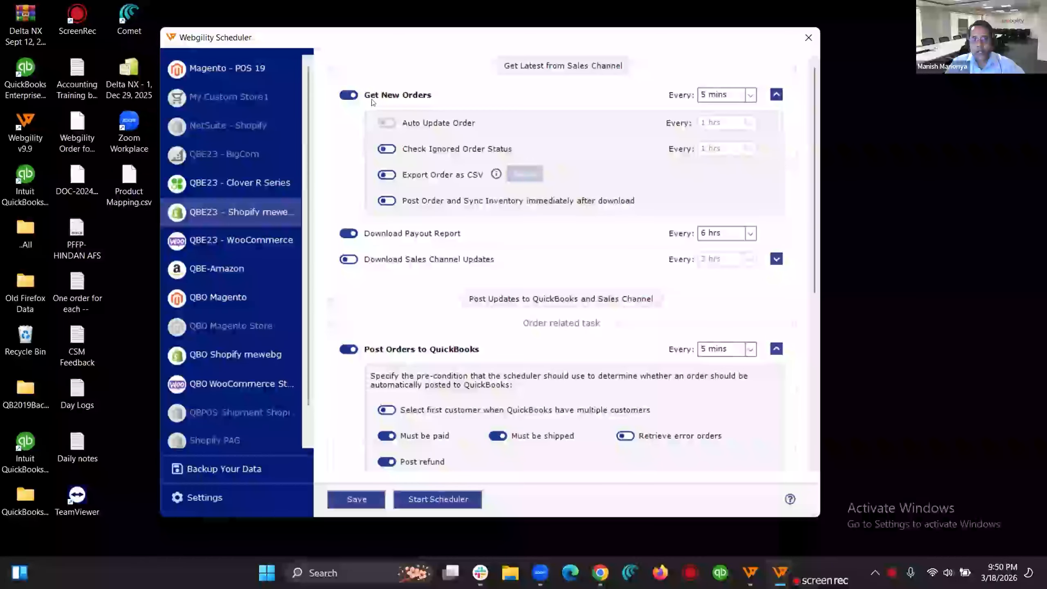
pyautogui.click(779, 94)
pyautogui.click(779, 94)
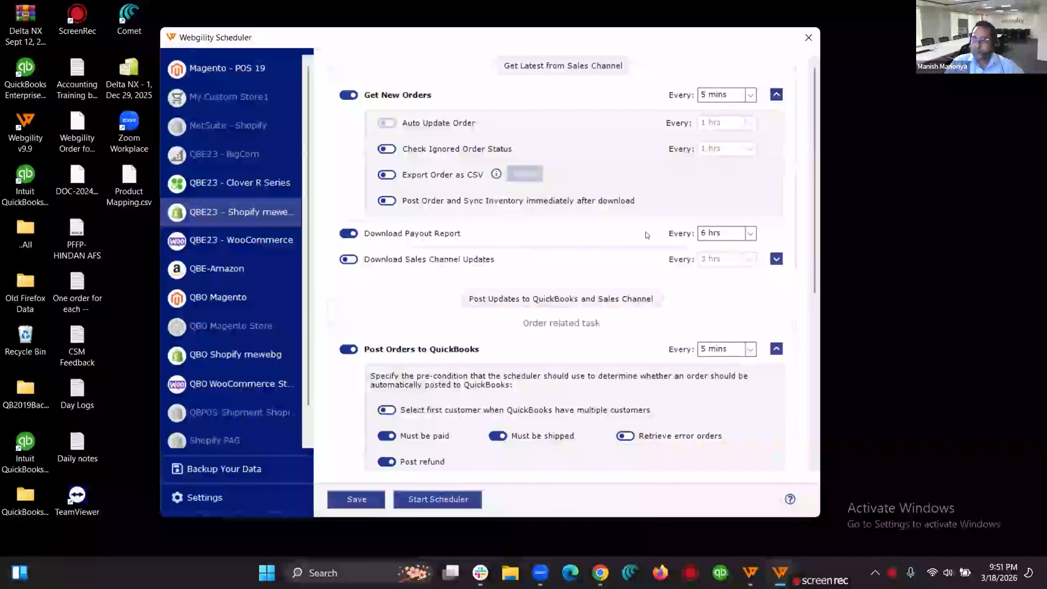
# Step: Enable Retrieve Tracking ID from QuickBooks and Post Updates to Sales Channel for the Shopify store
pyautogui.moveTo(813, 223); pyautogui.dragTo(824, 325)
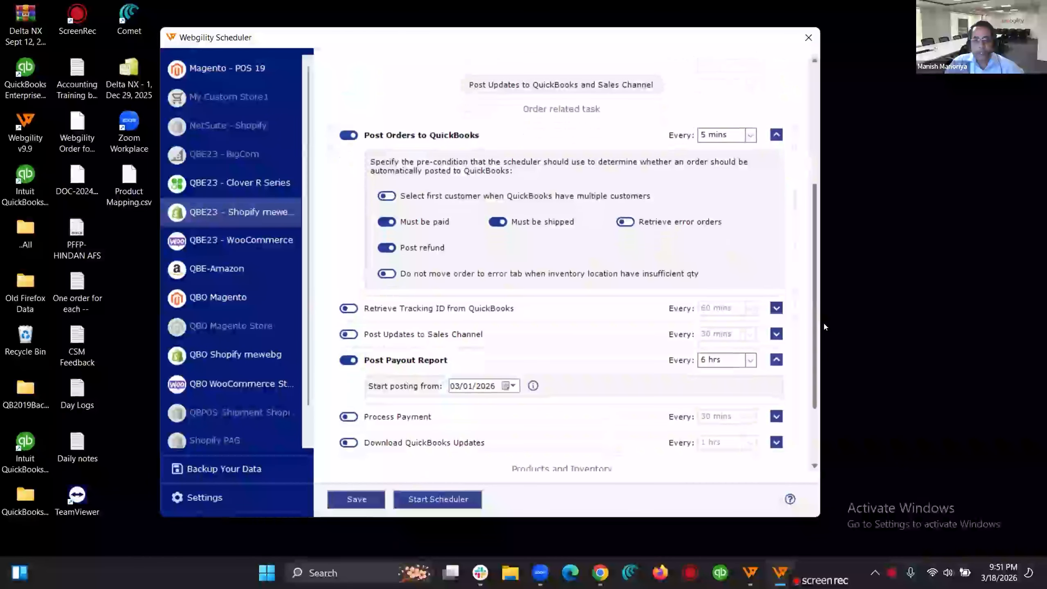
pyautogui.click(350, 309)
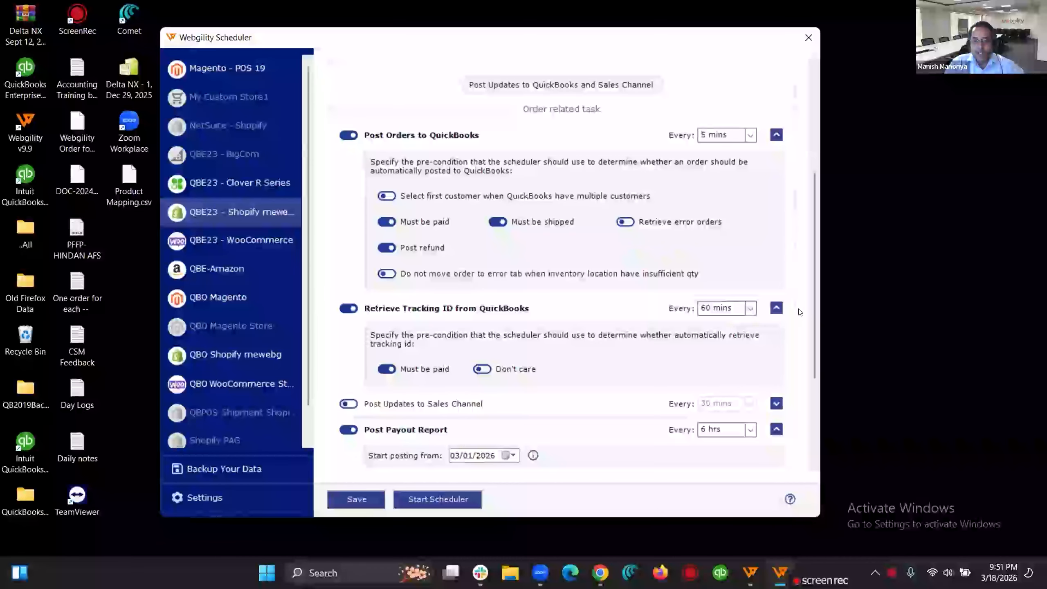
pyautogui.moveTo(811, 319); pyautogui.dragTo(814, 336)
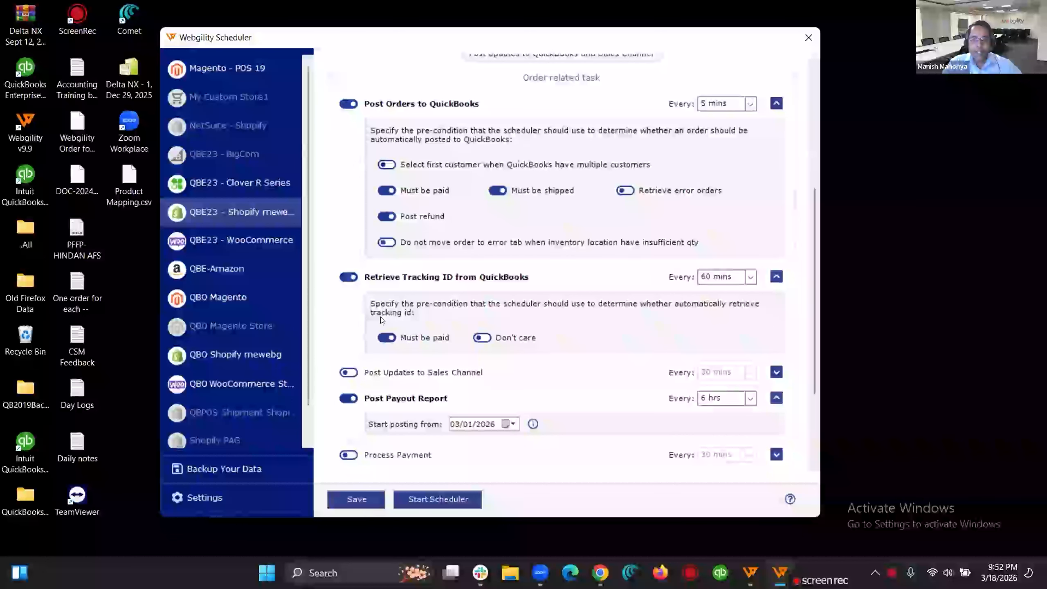
pyautogui.click(350, 373)
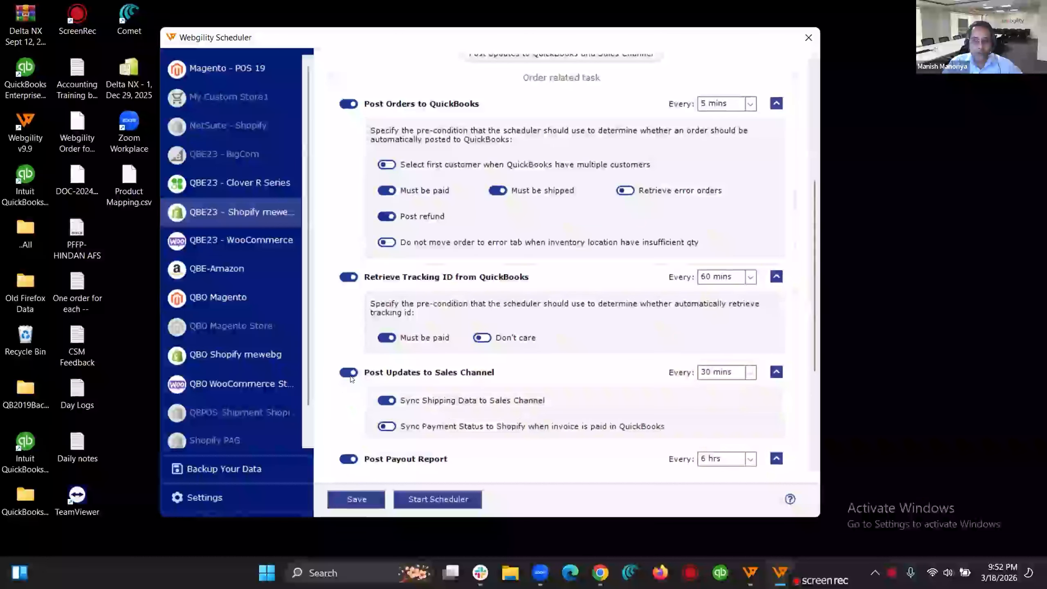
pyautogui.scroll(-1, 430, 363)
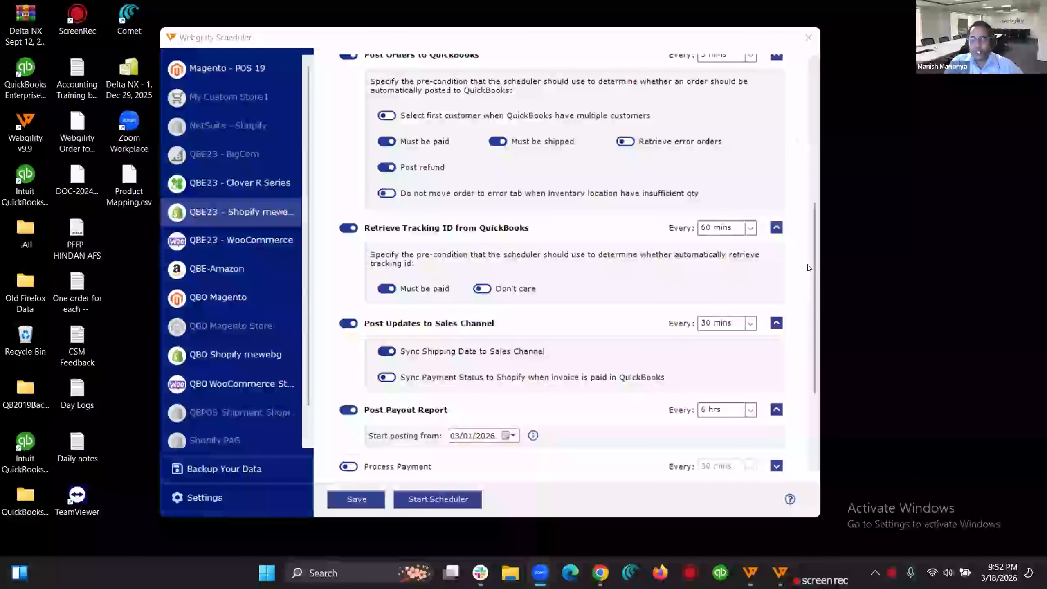
# Step: Enable Create Missing Products in QuickBooks and have it run every 30 mins
pyautogui.click(815, 297)
pyautogui.scroll(-3, 814, 297)
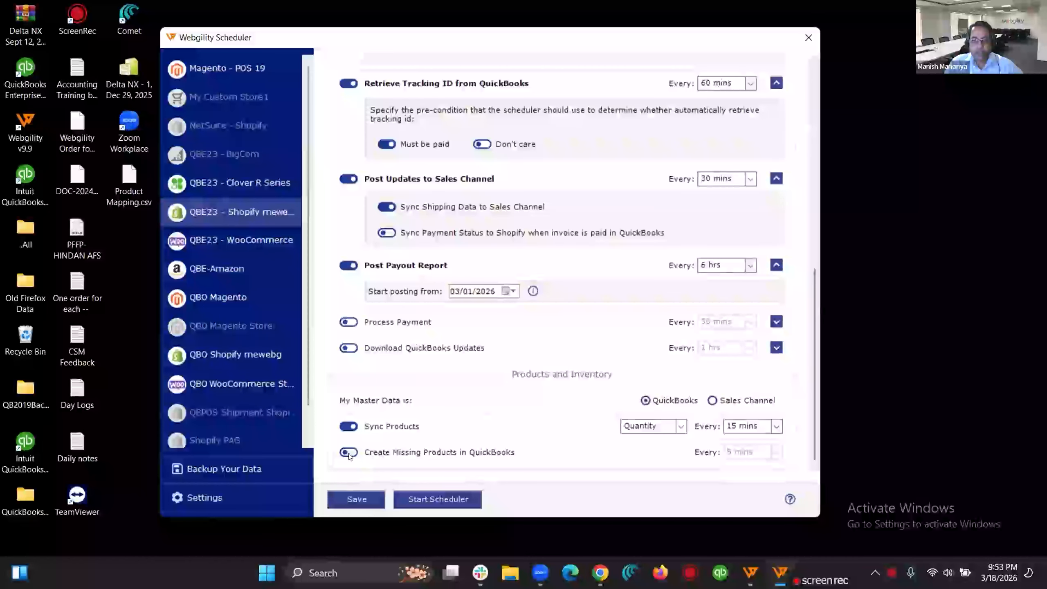
pyautogui.click(349, 453)
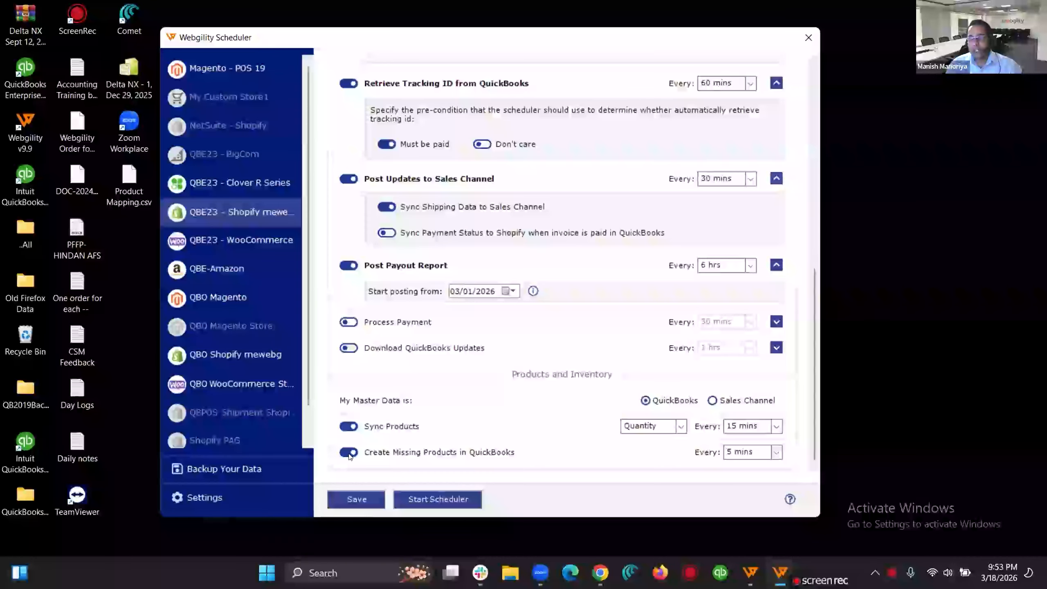
pyautogui.click(764, 453)
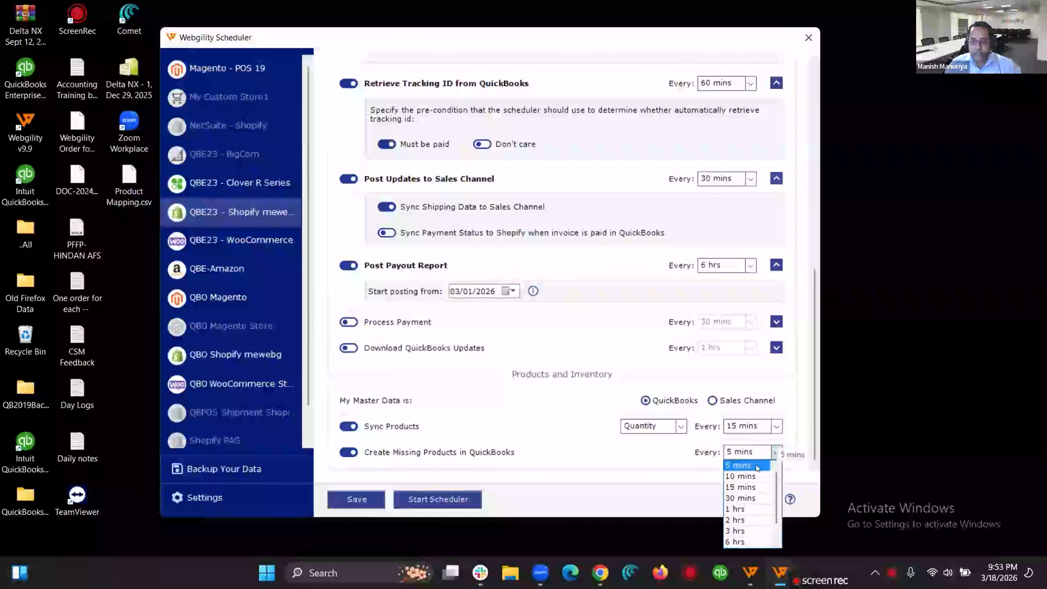
pyautogui.click(751, 498)
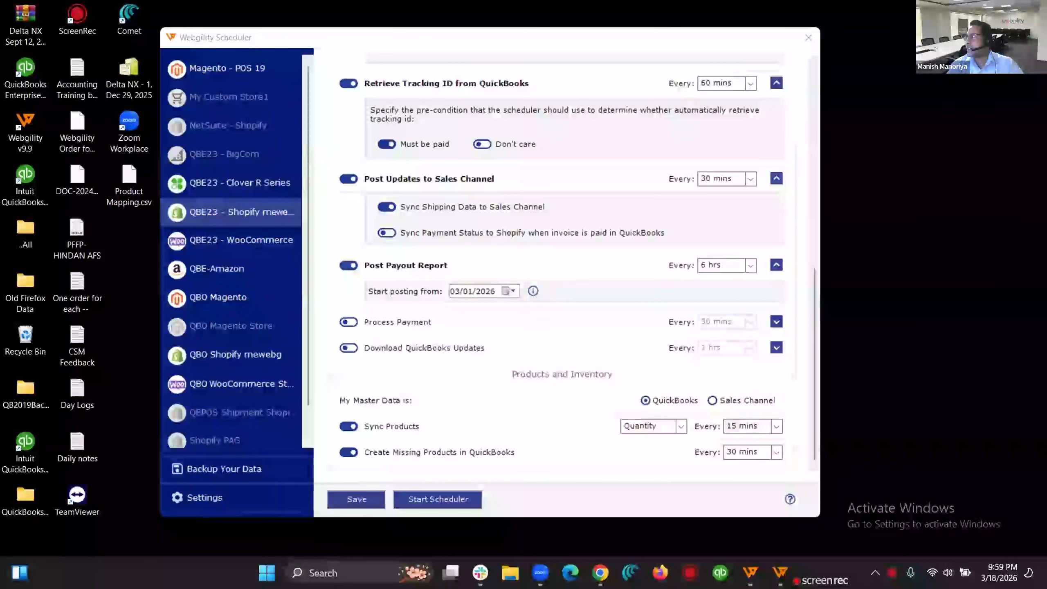
# Step: In the main Webgility application, open Automation Rules from the product Sync Settings and keep On Hand Quantity as the sync setting
pyautogui.scroll(10, 693, 198)
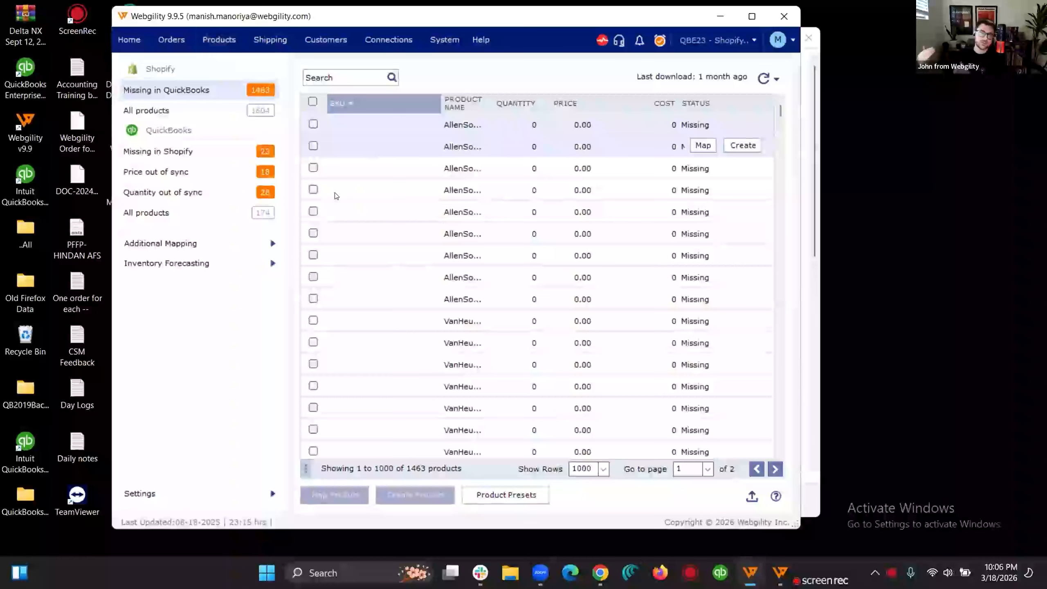
pyautogui.click(272, 493)
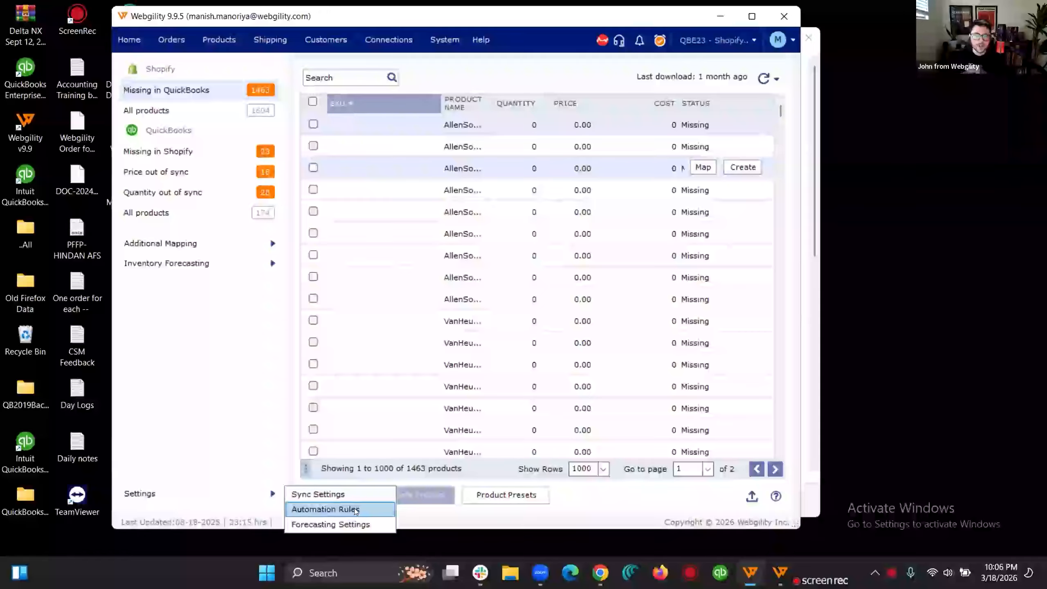
pyautogui.click(358, 495)
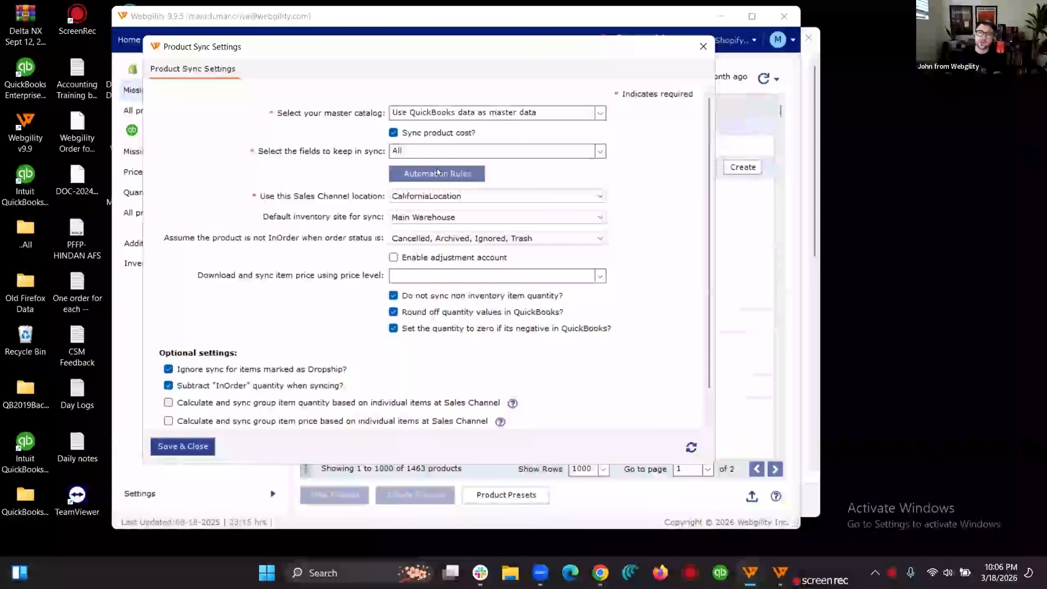
pyautogui.click(437, 173)
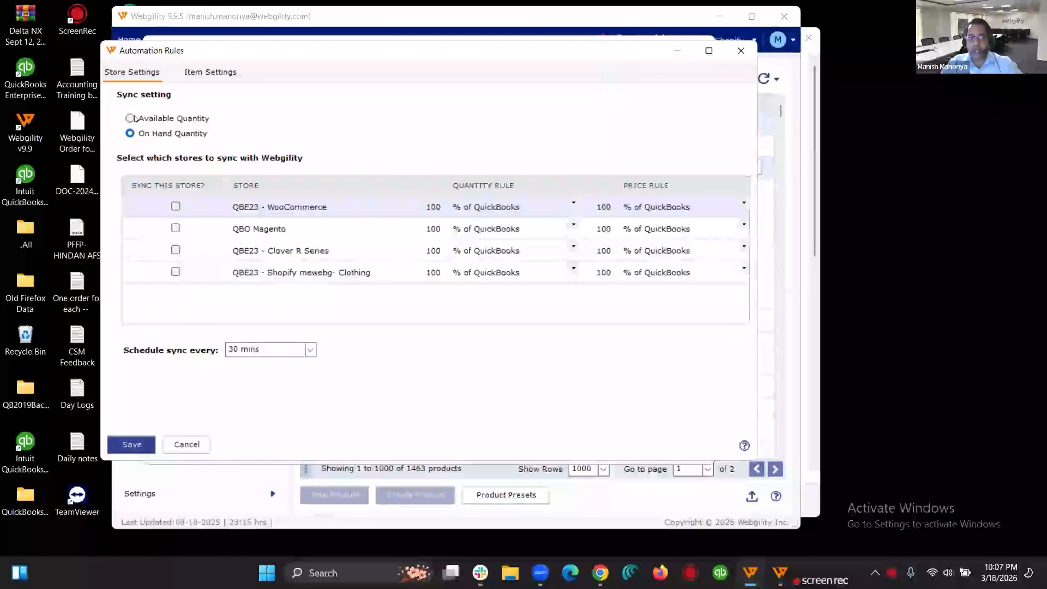
pyautogui.press('Up')
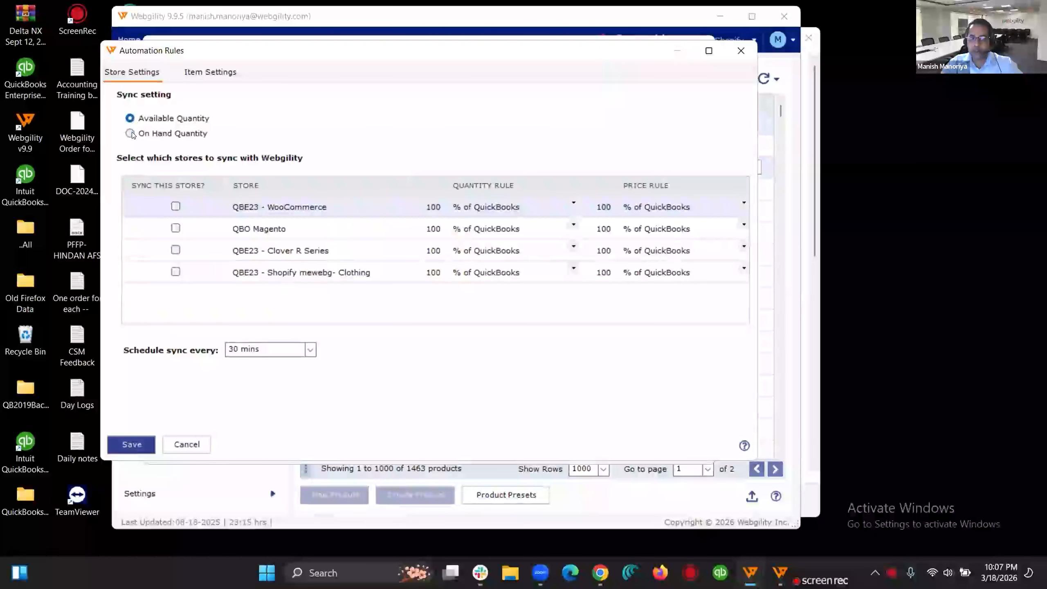
pyautogui.click(131, 134)
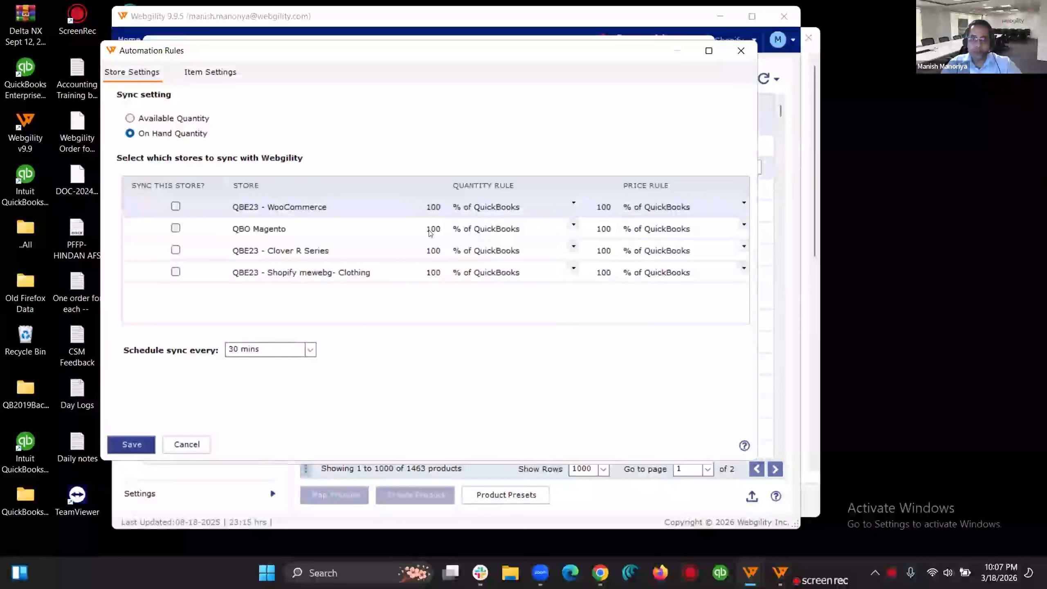
# Step: Set the quantity rule of the QBE23 Shopify store to 80 % of QuickBooks
pyautogui.click(572, 271)
pyautogui.click(573, 269)
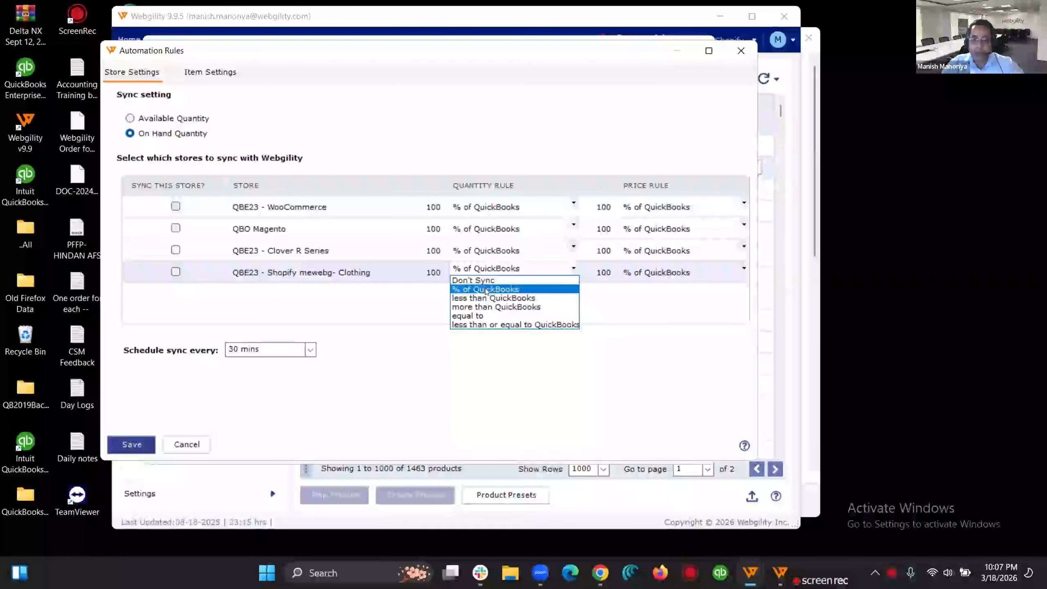
pyautogui.click(429, 274)
pyautogui.click(429, 274)
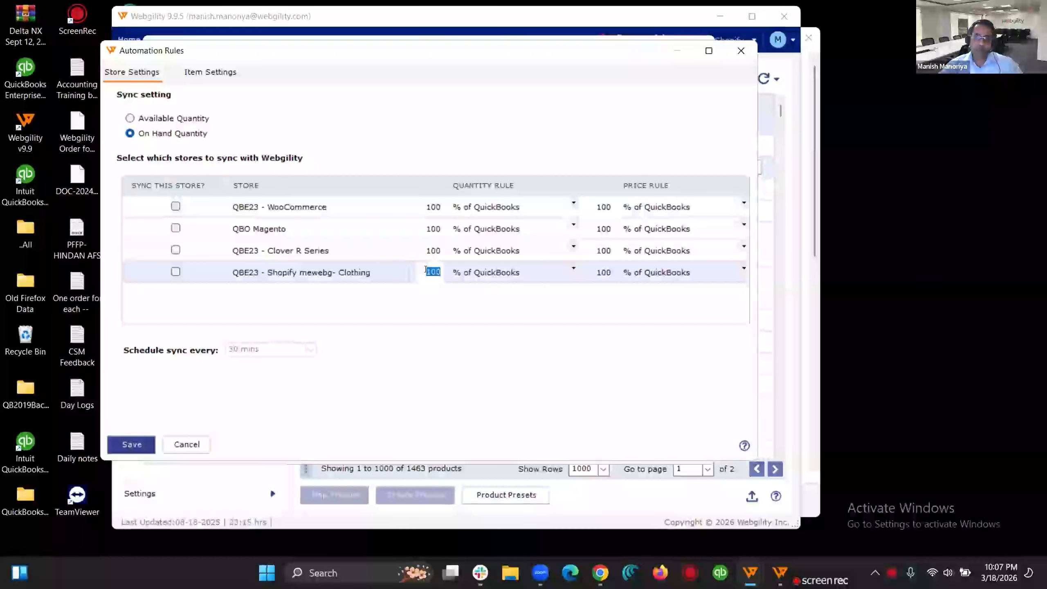
pyautogui.click(572, 269)
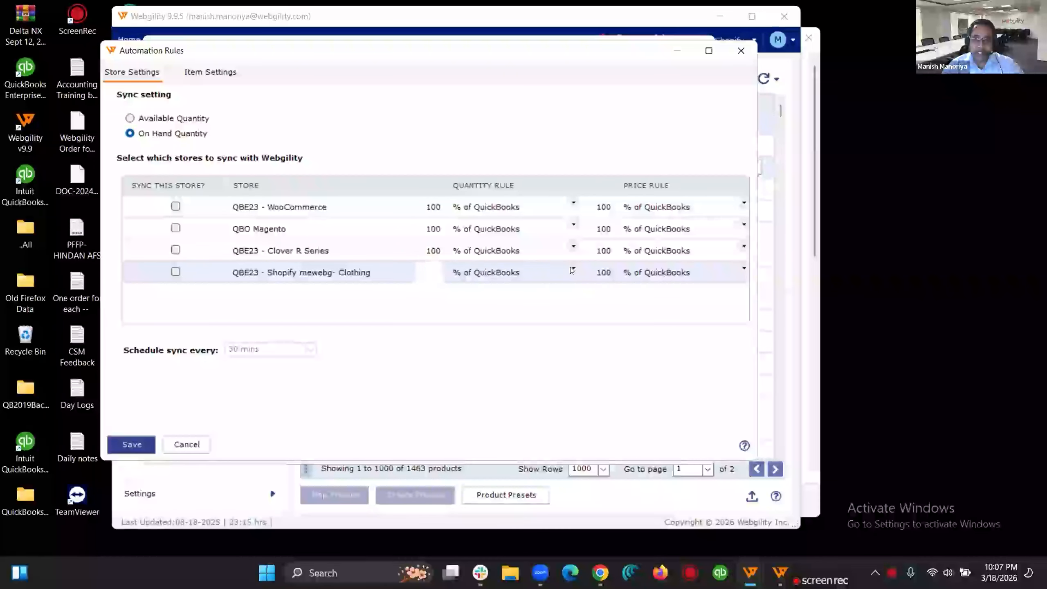
pyautogui.click(437, 274)
pyautogui.click(437, 274)
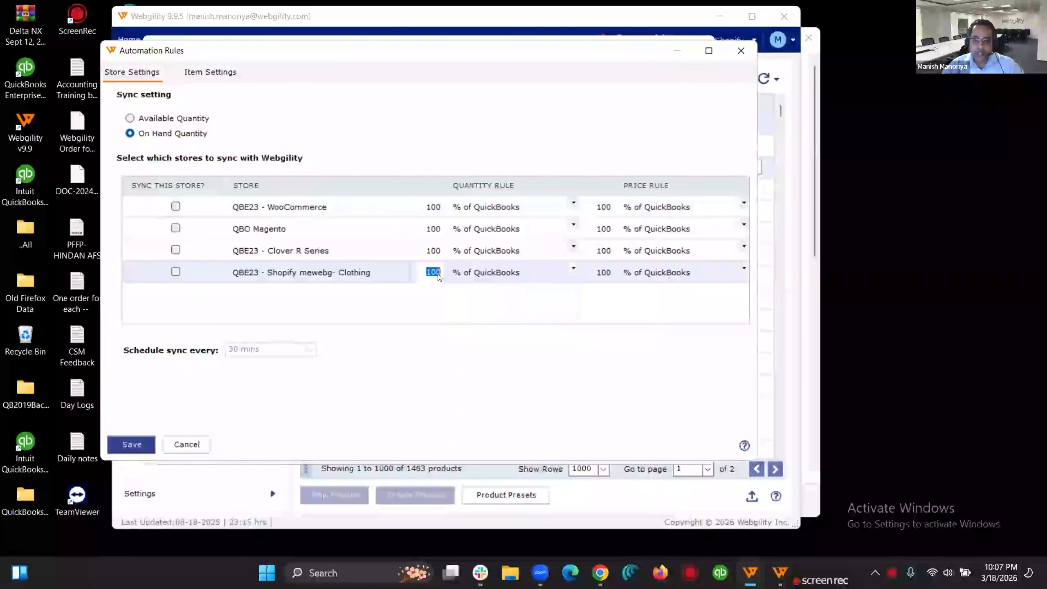
pyautogui.write('80')
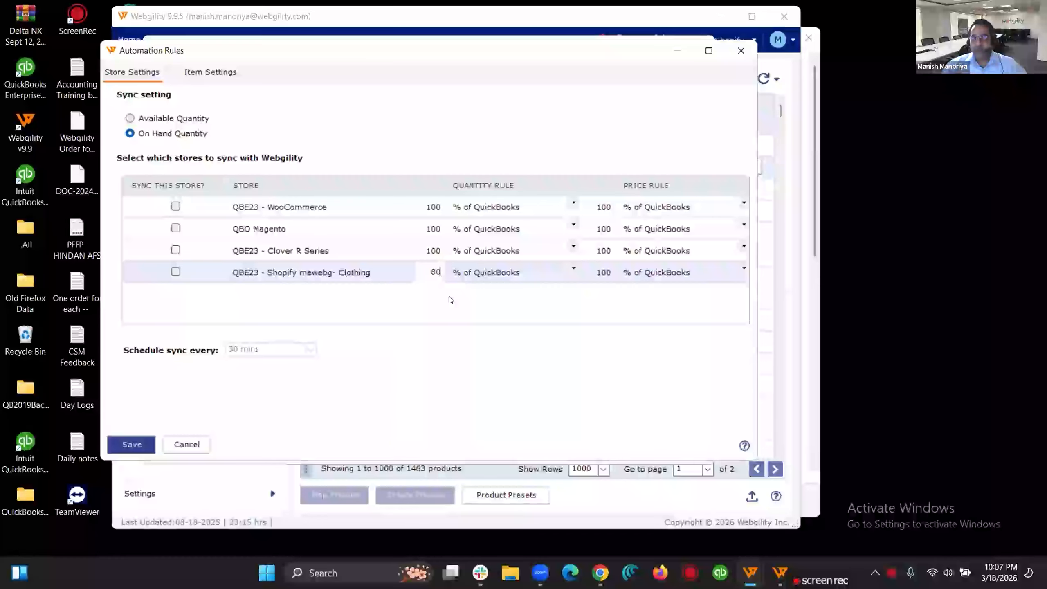
# Step: Change the Shopify store's quantity rule to 2 less than QuickBooks
pyautogui.click(545, 272)
pyautogui.click(546, 274)
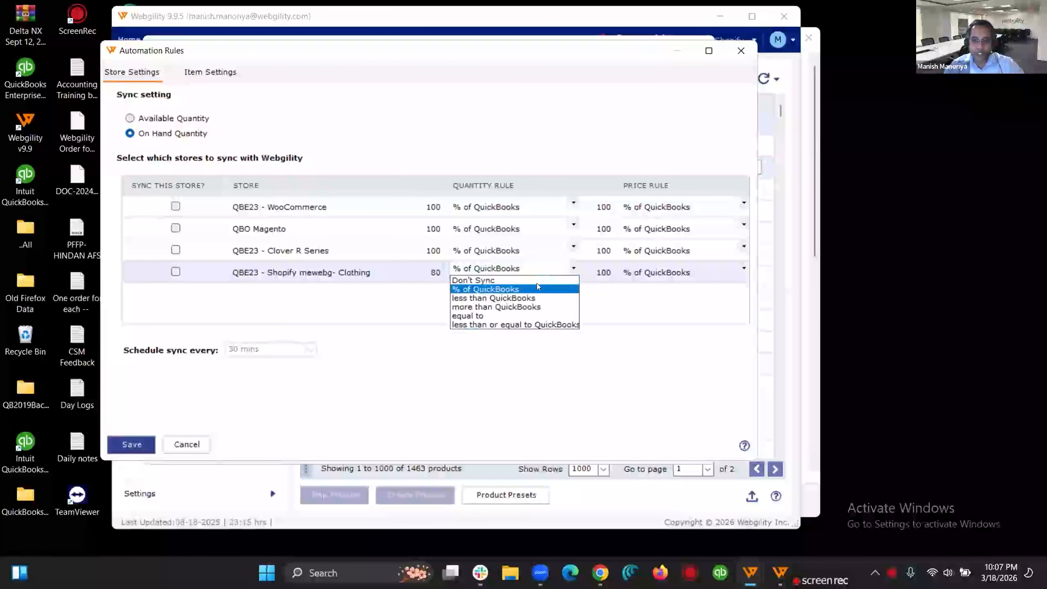
pyautogui.click(511, 299)
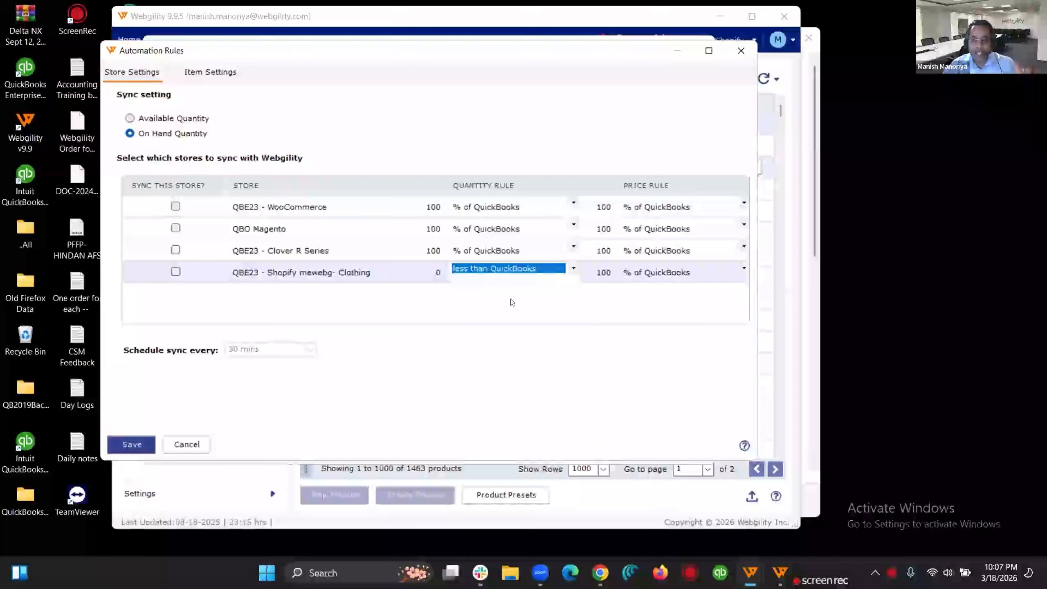
pyautogui.click(436, 273)
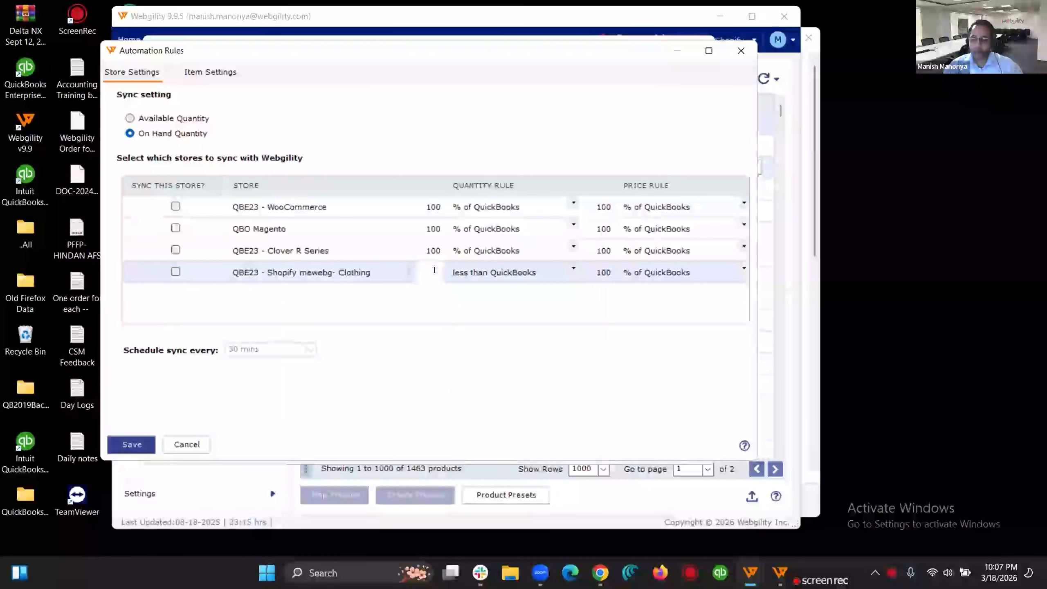
pyautogui.write('2')
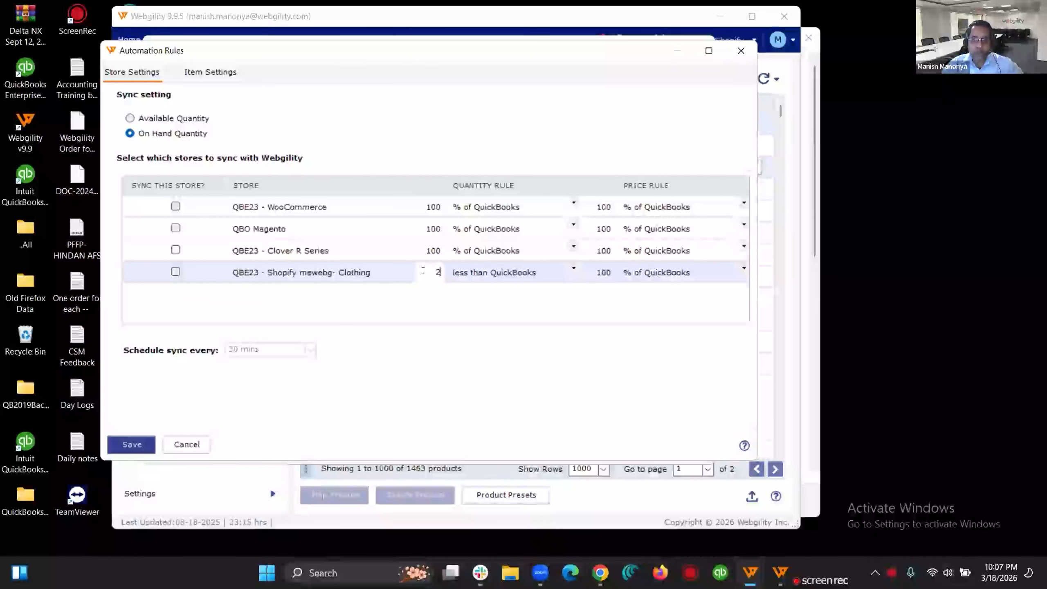
# Step: Set the Shopify store's quantity rule back to 100 % of QuickBooks
pyautogui.hotkey('ctrl', 'a')
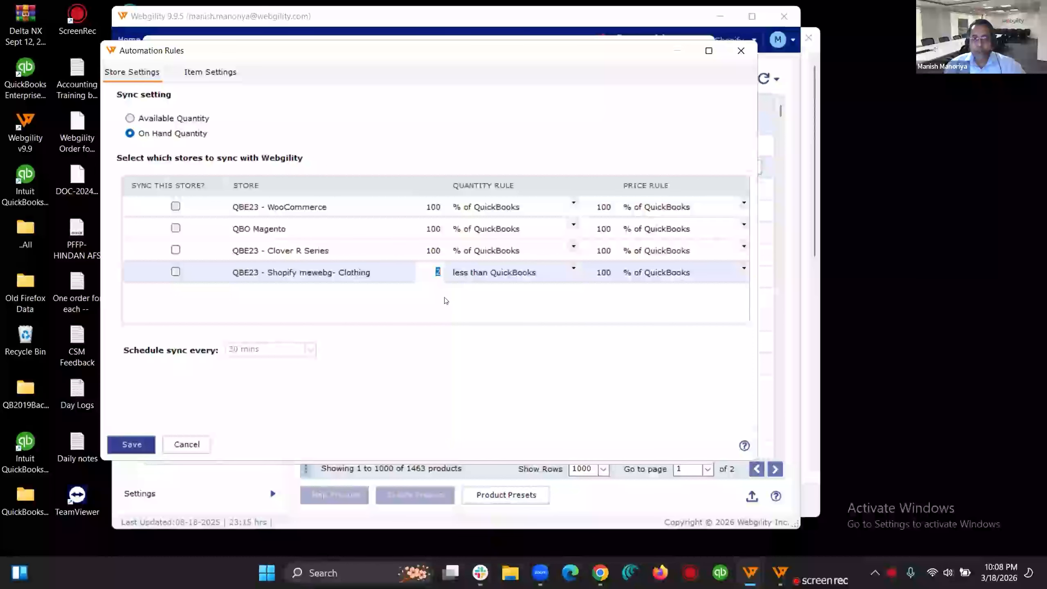
pyautogui.click(435, 271)
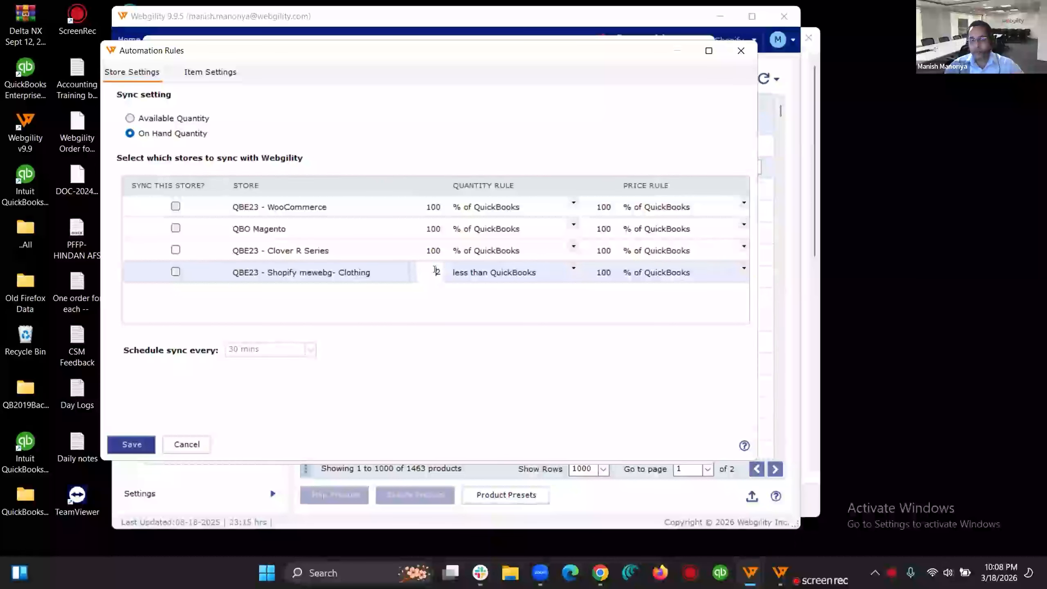
pyautogui.click(574, 270)
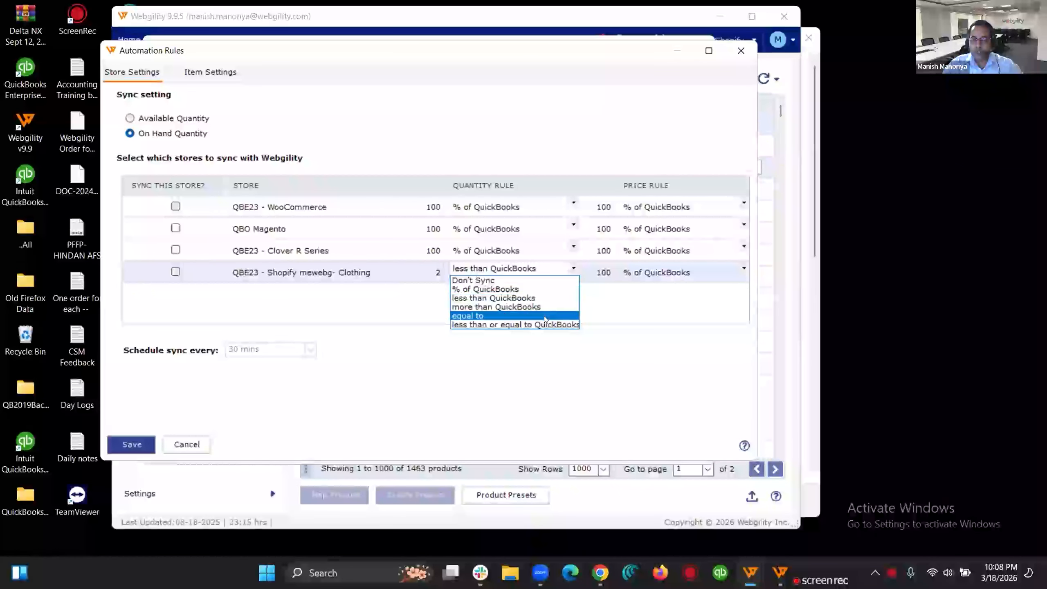
pyautogui.click(494, 289)
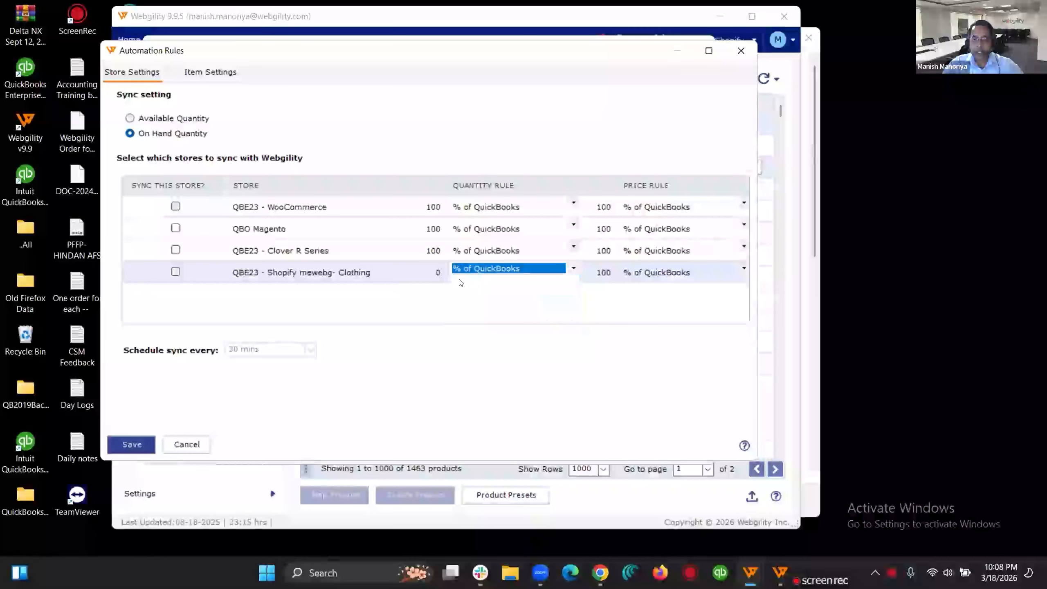
pyautogui.click(433, 277)
pyautogui.write('100')
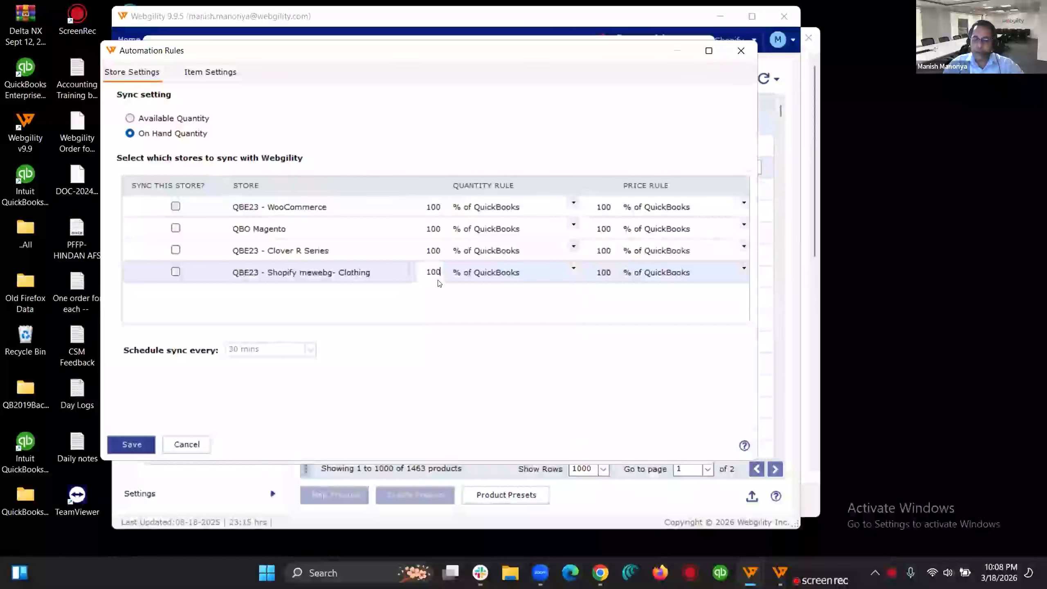
pyautogui.click(482, 274)
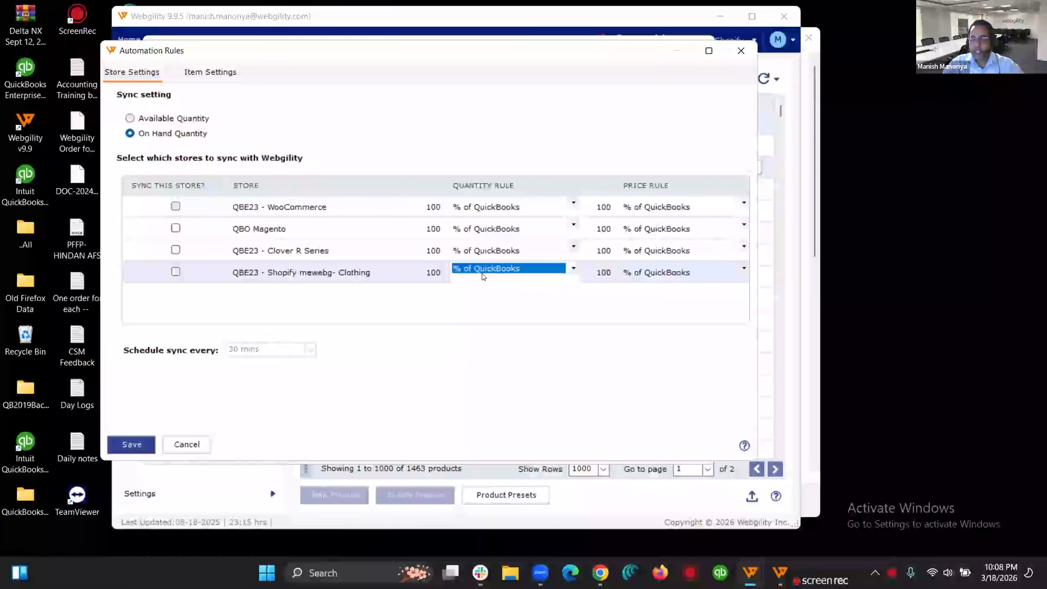
# Step: In Item Settings, enable sync for item YE-IDH5-OY1H with a quantity rule of 50 % of QuickBooks
pyautogui.click(222, 75)
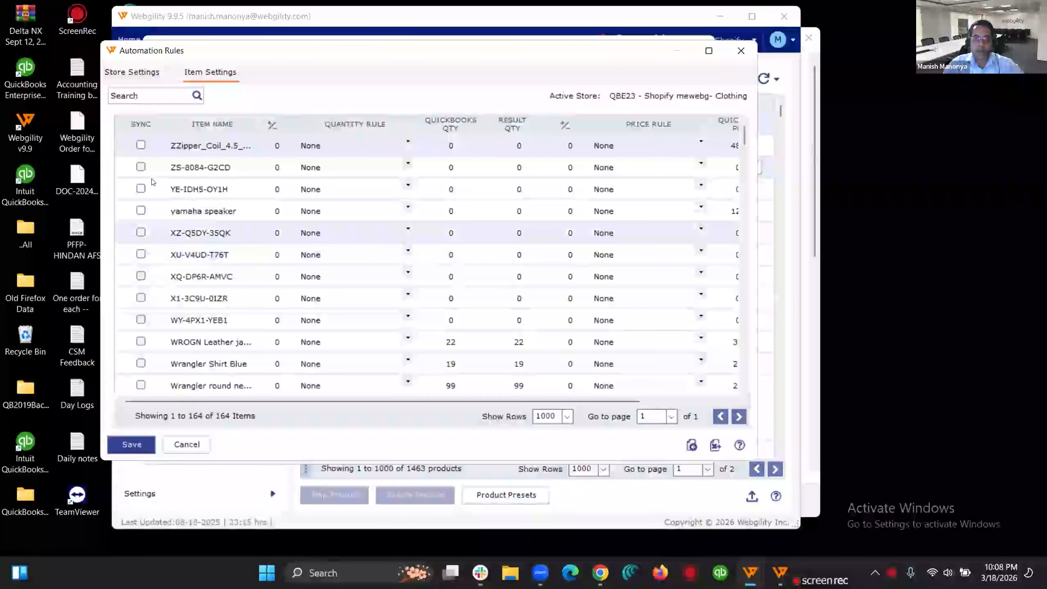
pyautogui.click(141, 189)
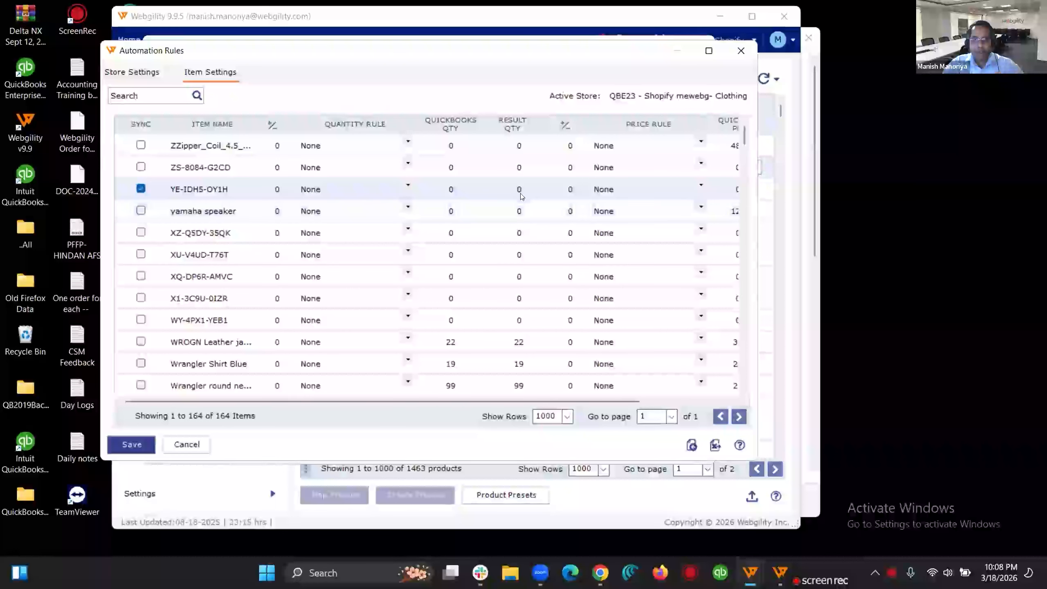
pyautogui.click(408, 188)
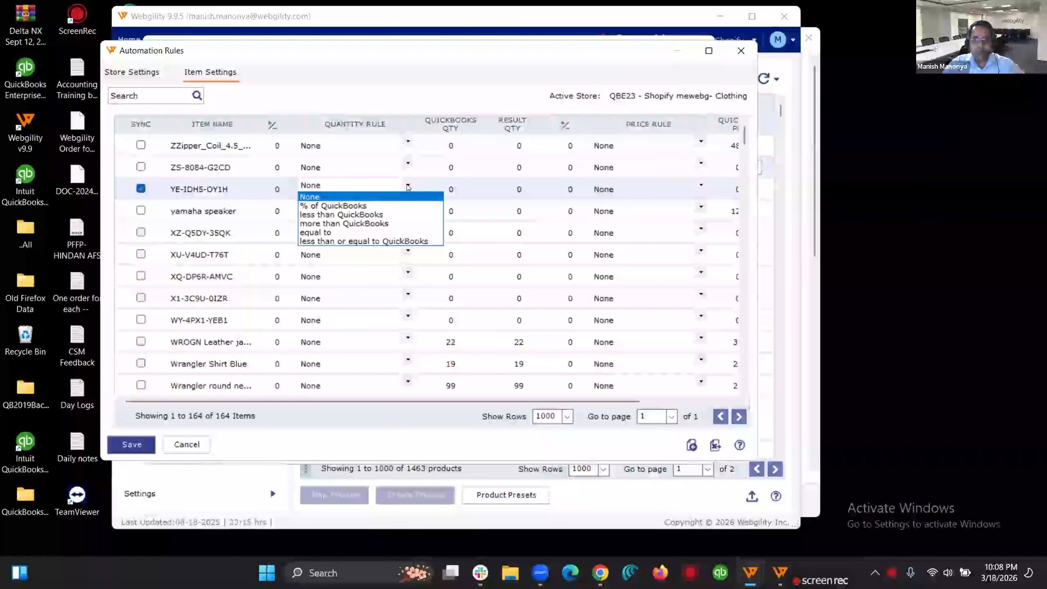
pyautogui.click(342, 206)
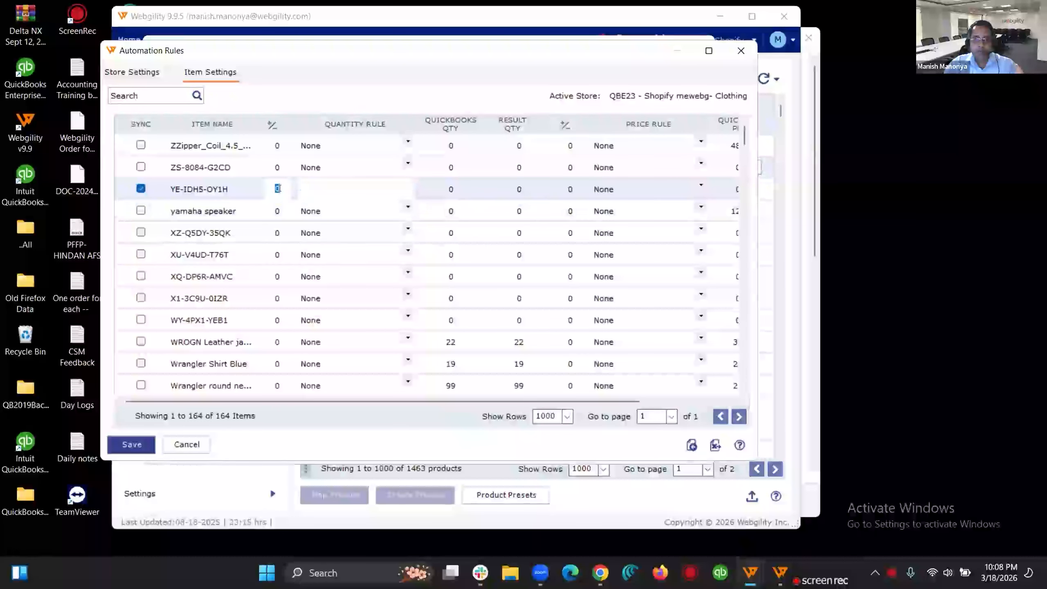
pyautogui.click(441, 190)
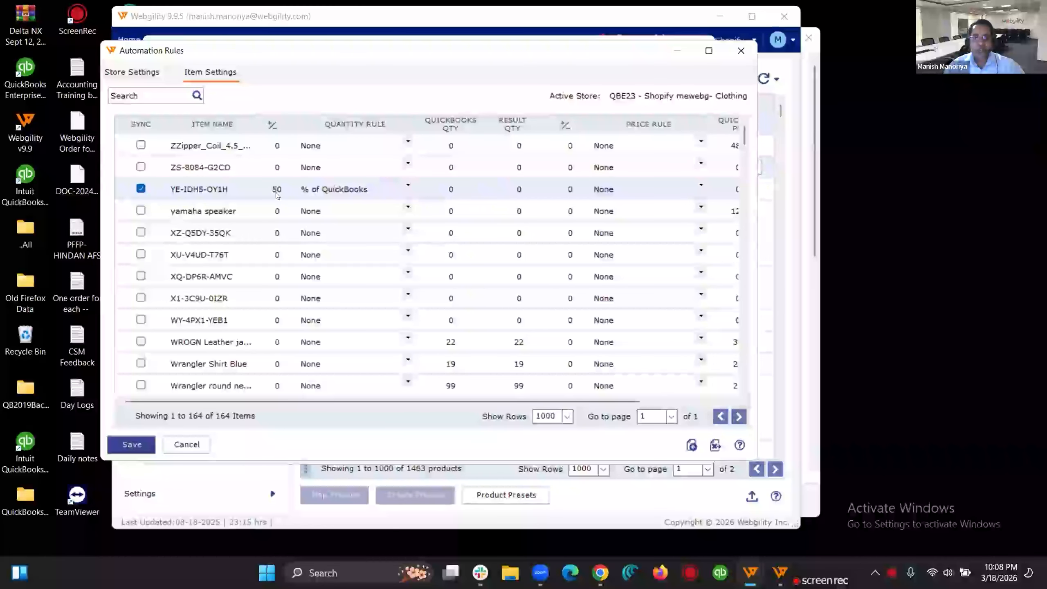
# Step: Change the quantity rule of item YE-IDH5-OY1H to 2 less than QuickBooks
pyautogui.click(327, 189)
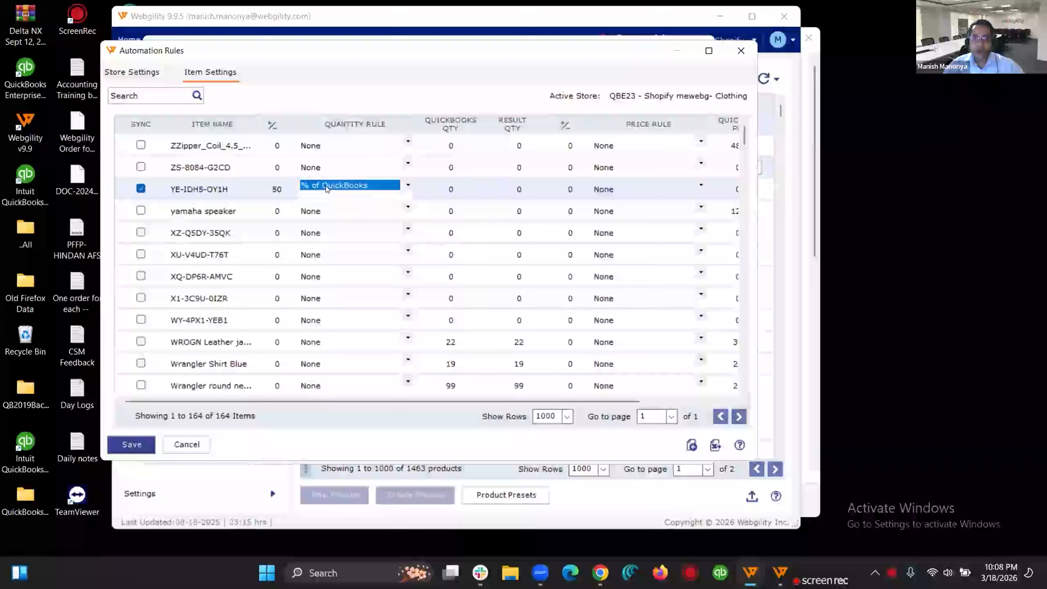
pyautogui.click(375, 185)
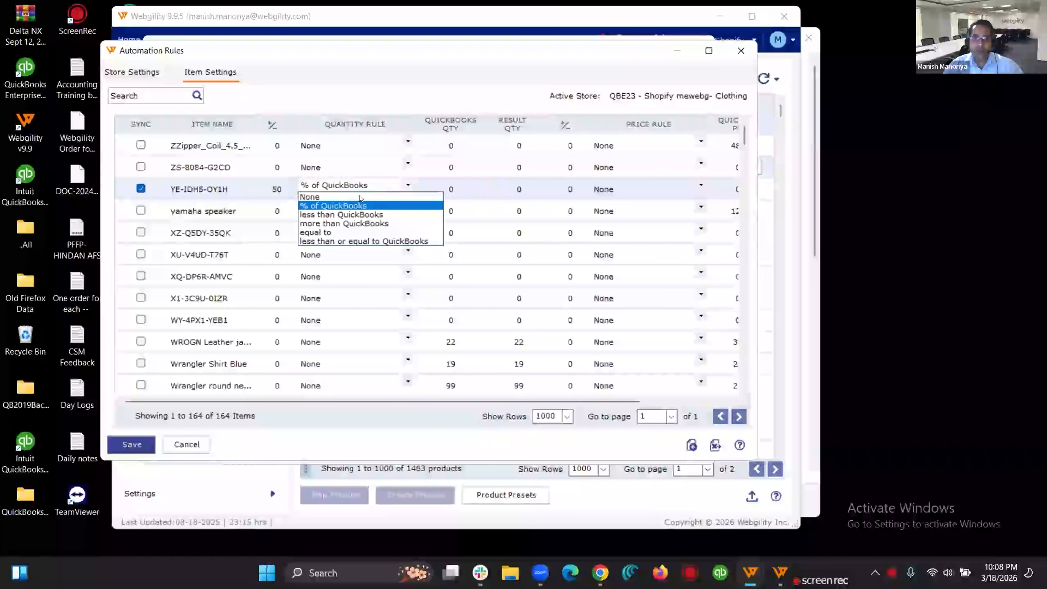
pyautogui.click(338, 214)
pyautogui.click(271, 189)
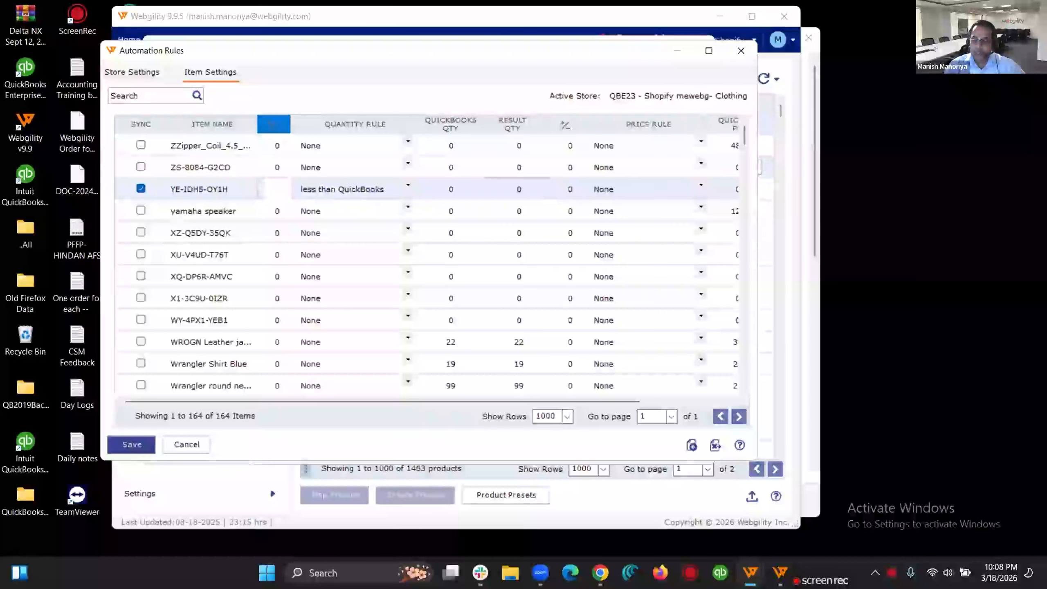
pyautogui.click(327, 193)
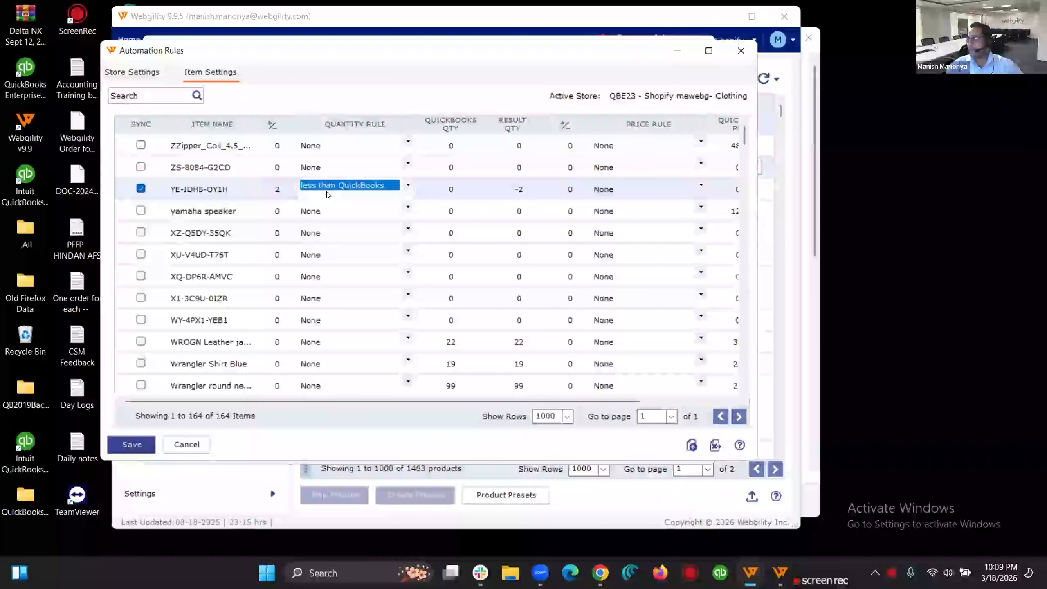
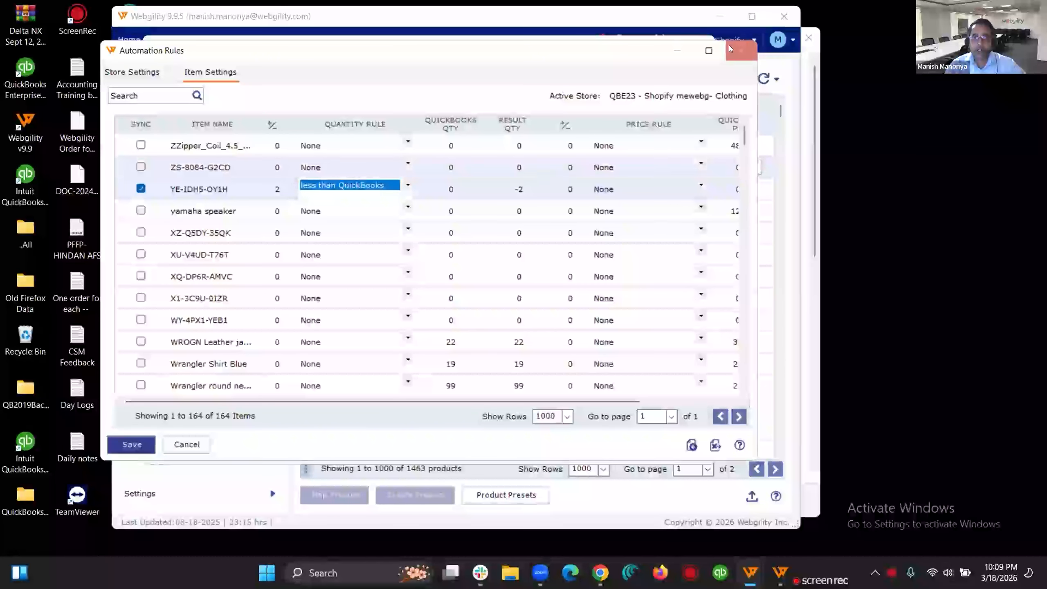
# Step: Return to the store-level rules, then close Automation Rules and Product Sync Settings without saving
pyautogui.click(135, 69)
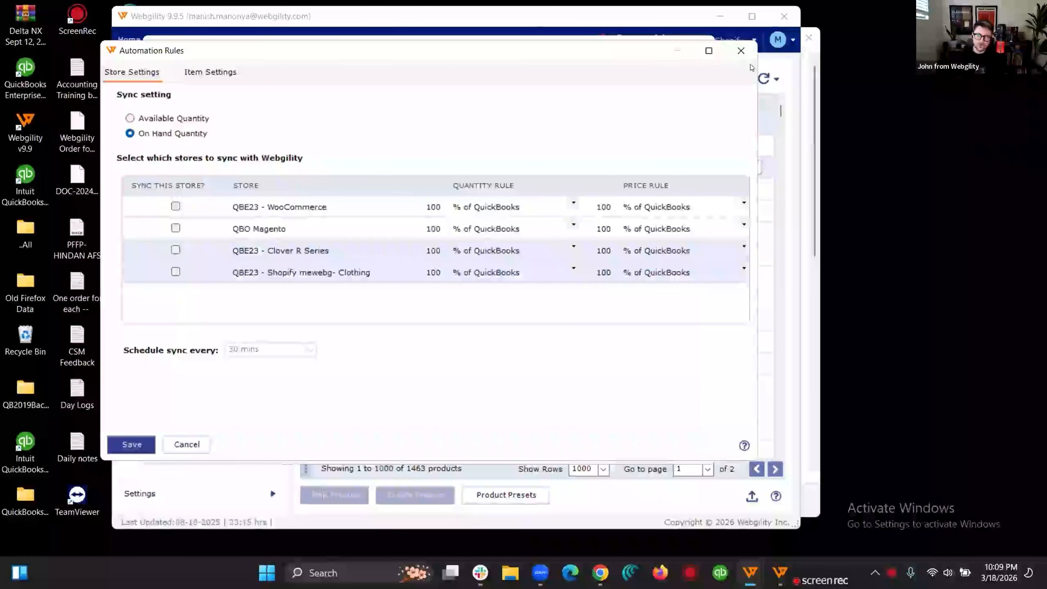
pyautogui.click(741, 50)
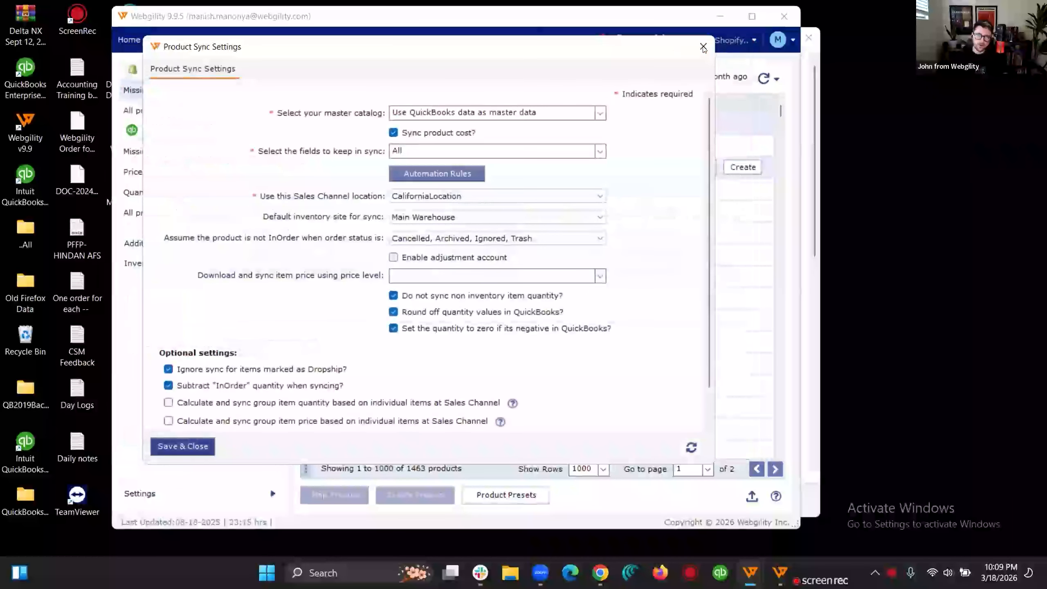
pyautogui.click(703, 46)
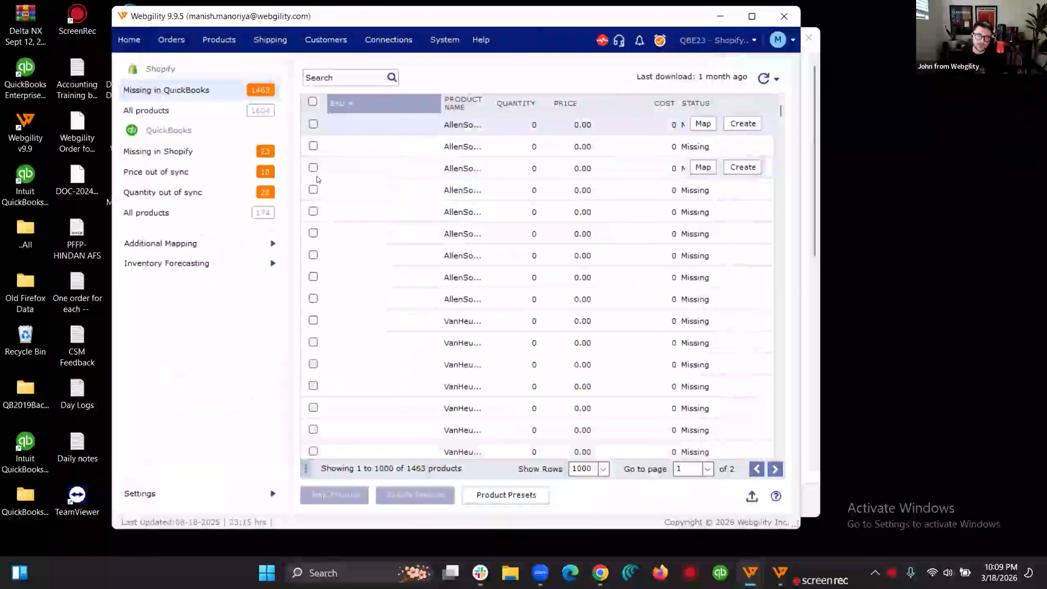
# Step: Ignore items YE-IDH5-OY1H, XZ-Q5DY-35QK and XU-V4UD-T76T in the full QuickBooks product list, and return to the Webgility Scheduler
pyautogui.click(206, 208)
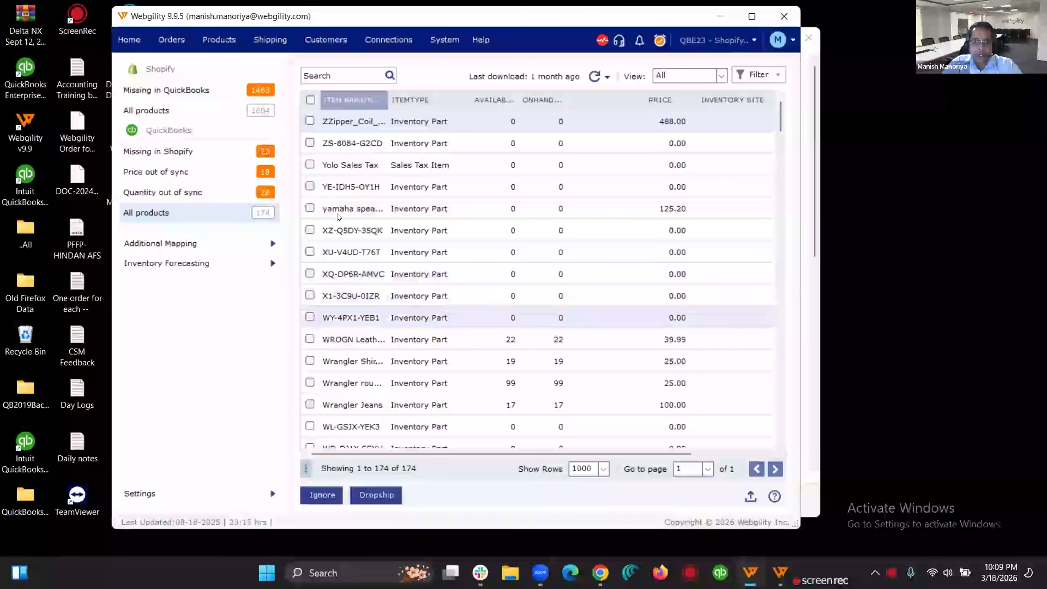
pyautogui.click(309, 186)
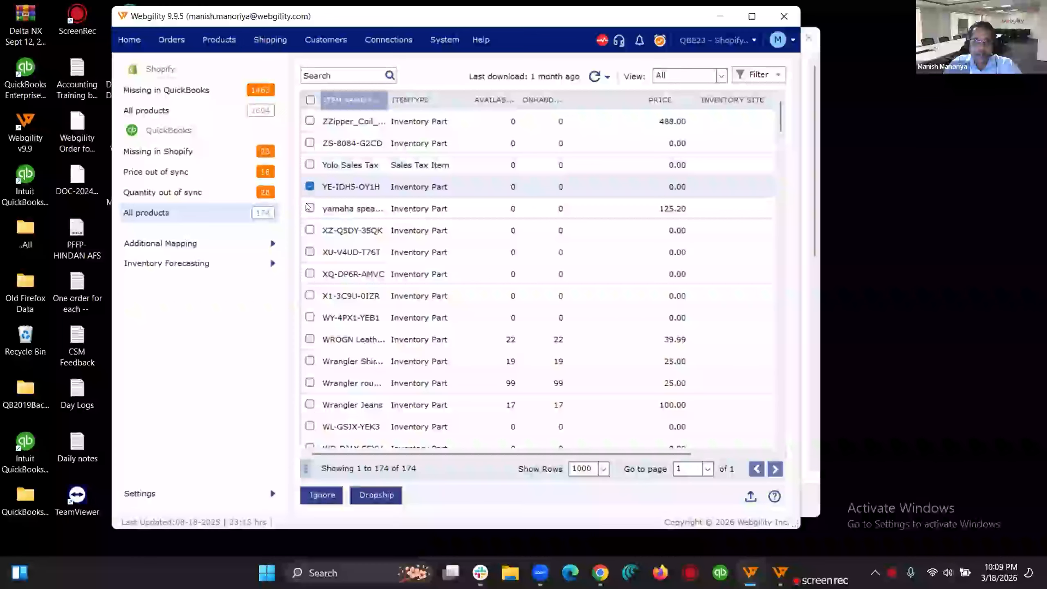
pyautogui.click(309, 230)
pyautogui.click(310, 252)
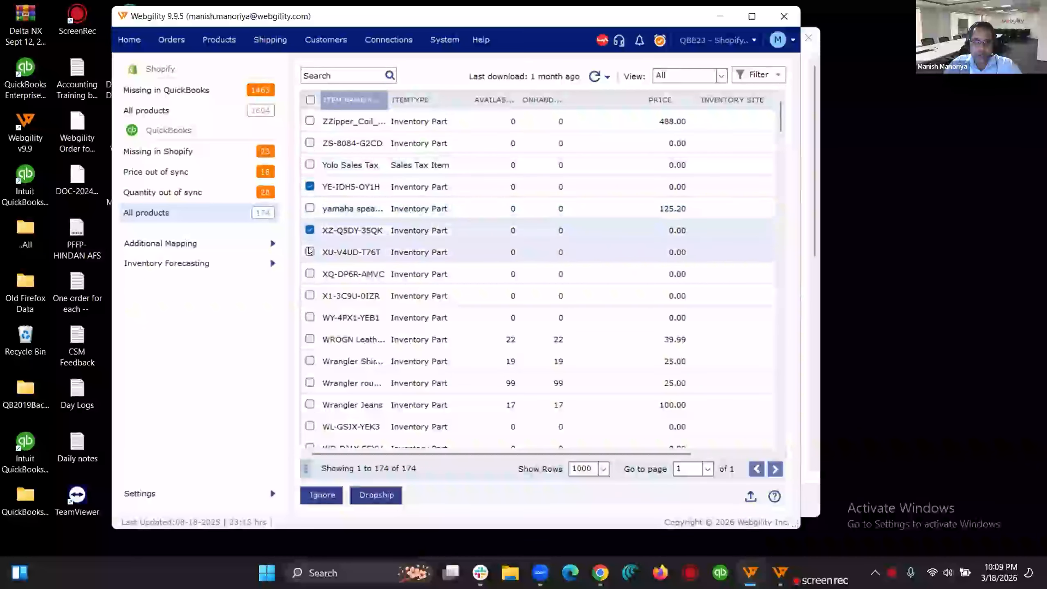
pyautogui.click(323, 494)
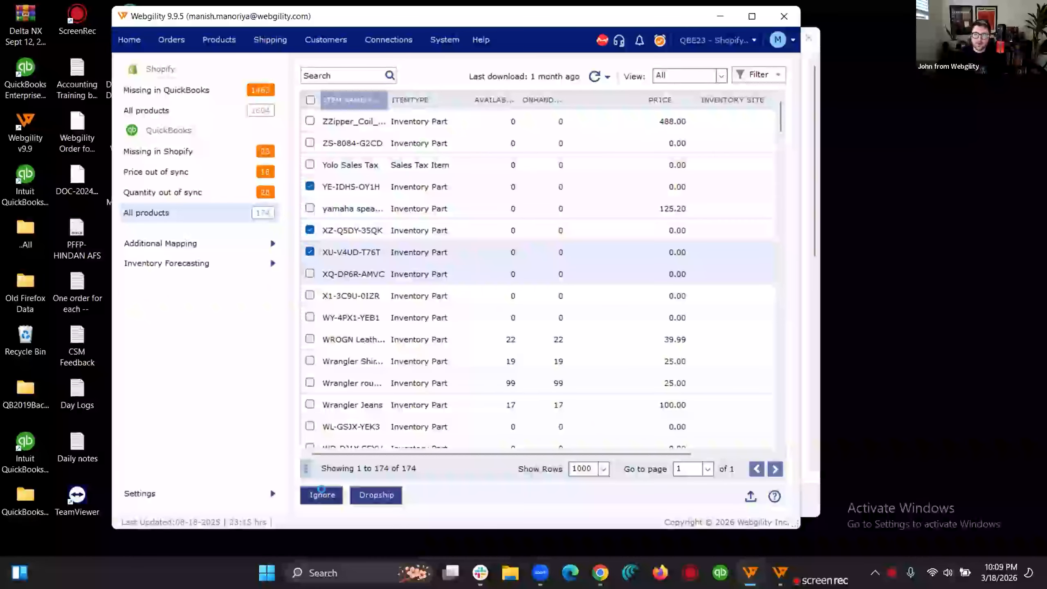
pyautogui.click(550, 330)
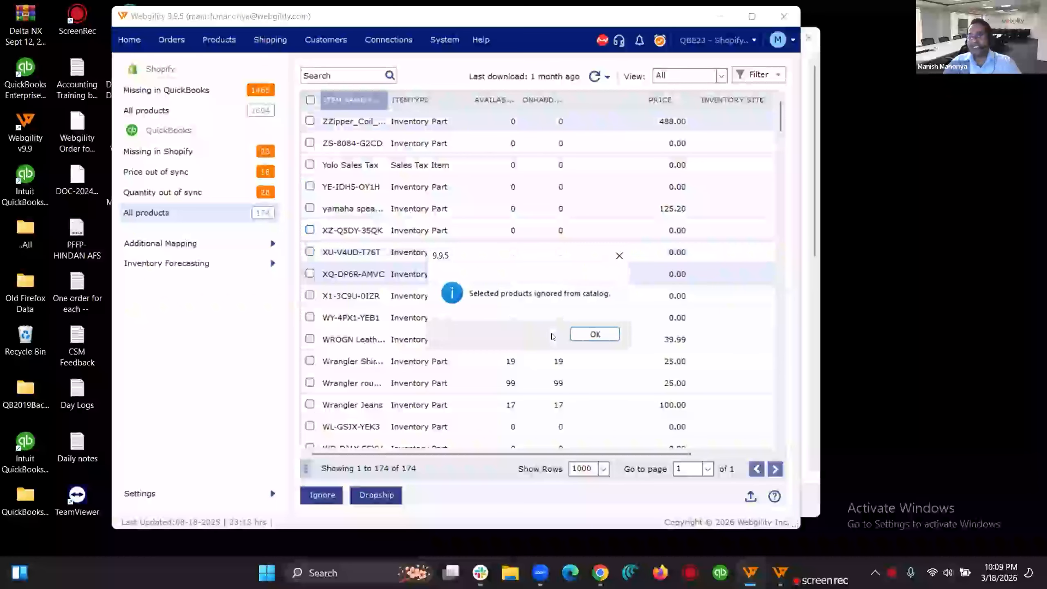
pyautogui.click(594, 334)
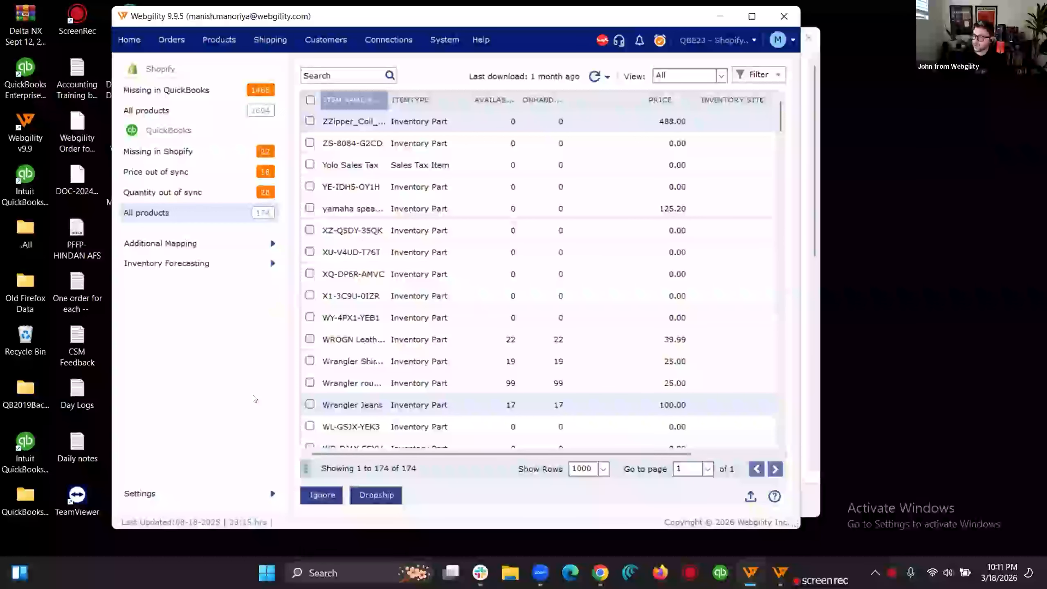
pyautogui.click(719, 16)
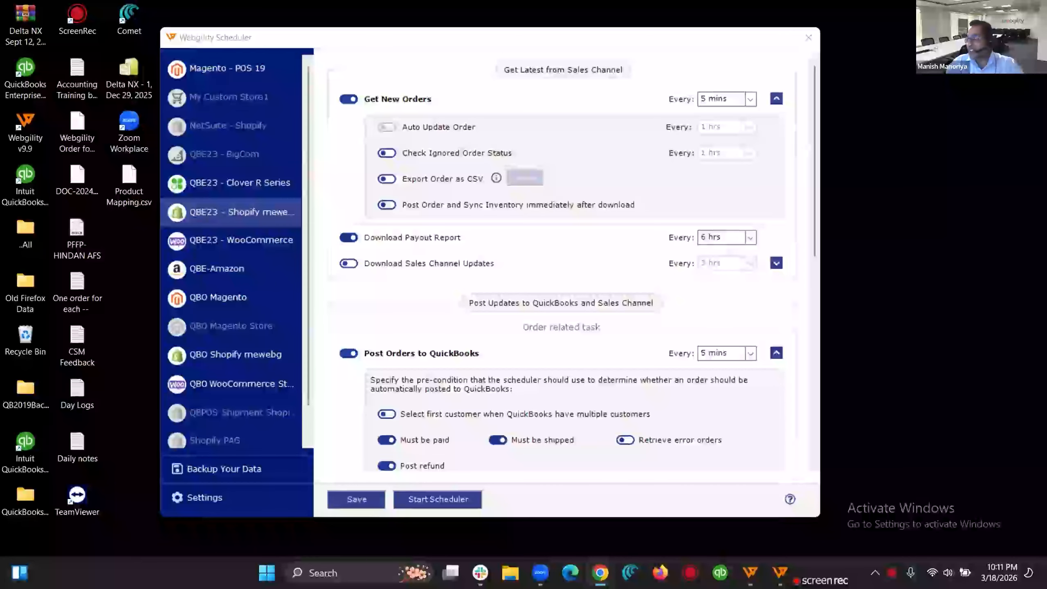